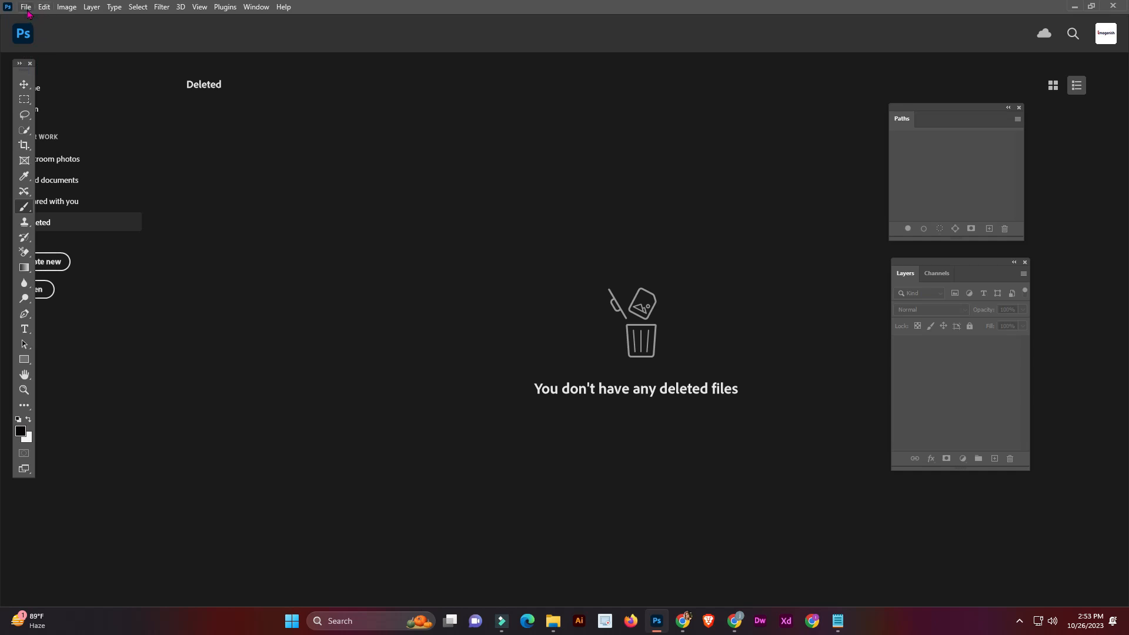
Open the ring photo 1848078dd6.jpeg from the video\photoediting folder on New Volume (E:).
left_click(26, 8)
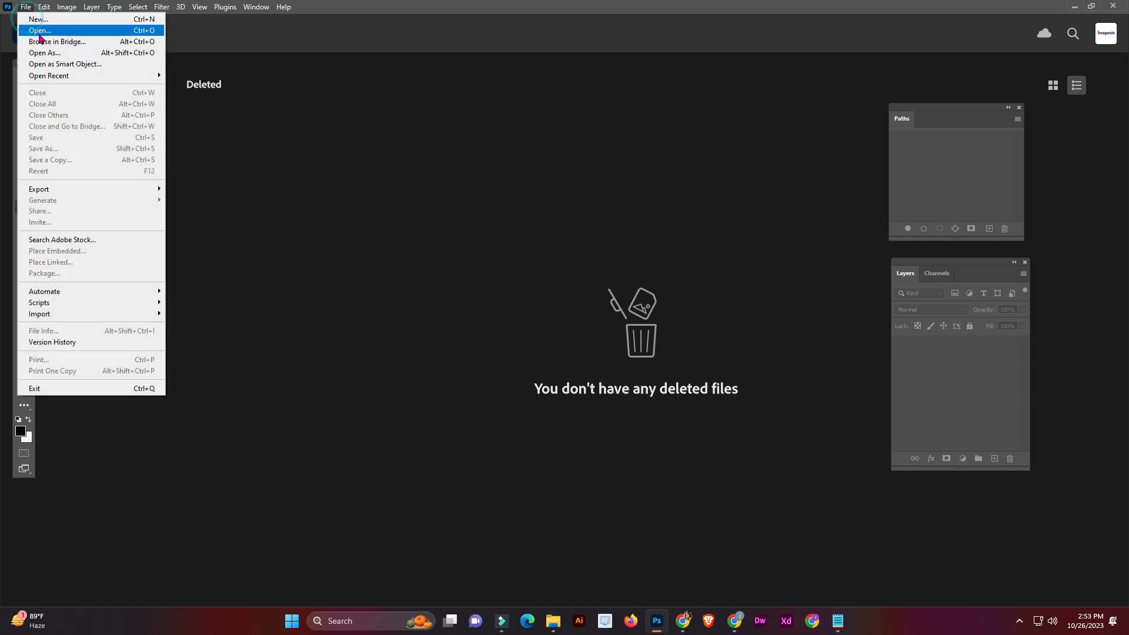
left_click(42, 34)
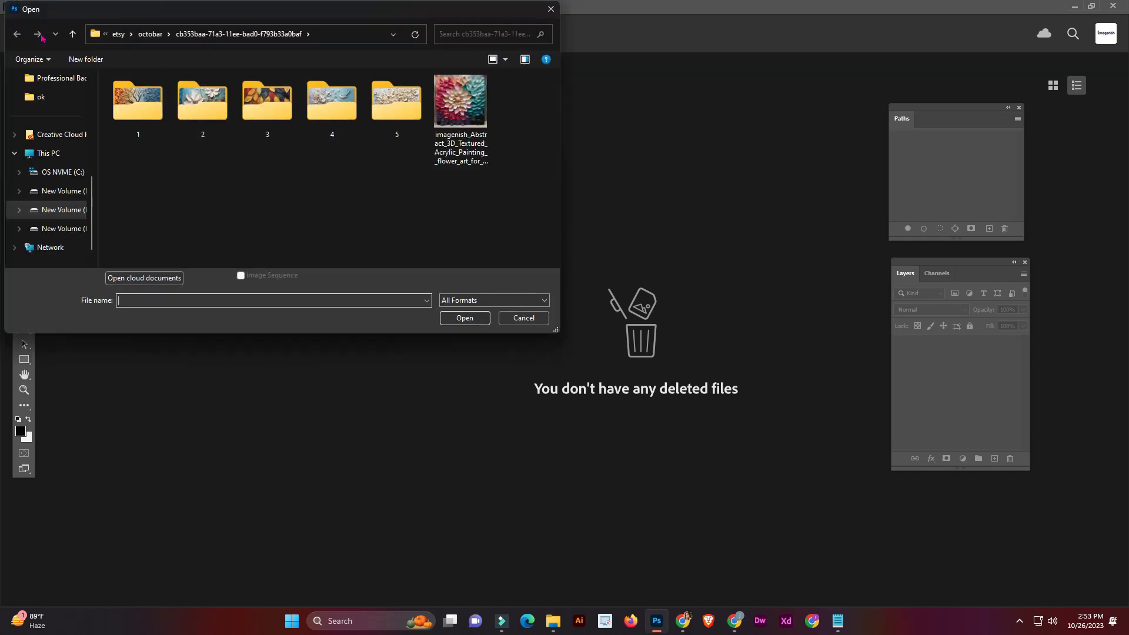
left_click(40, 213)
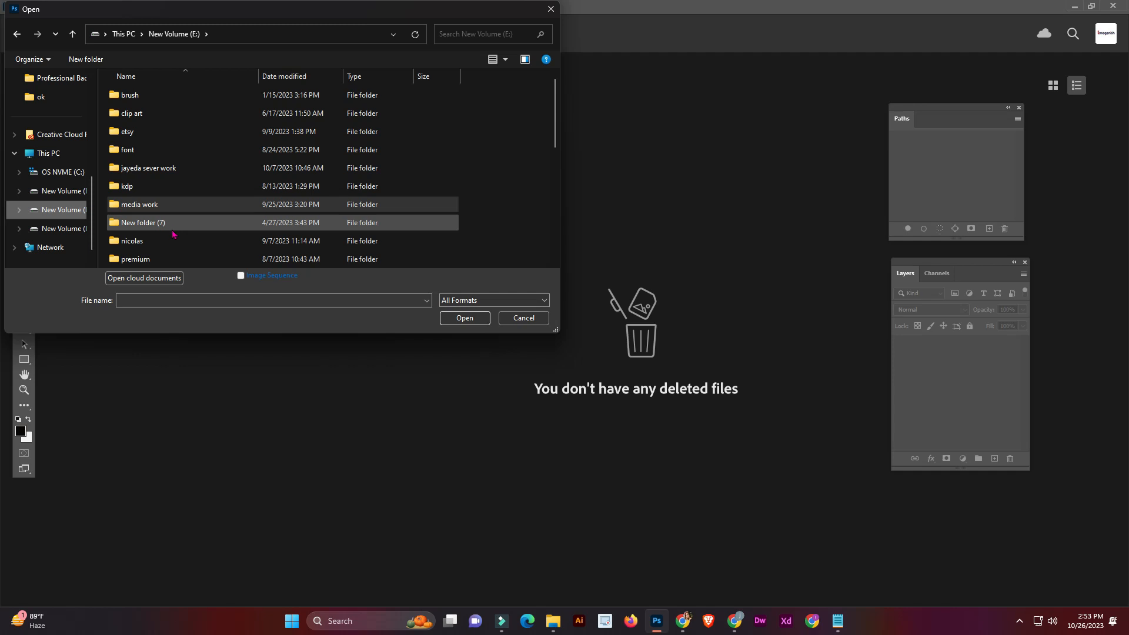
scroll(175, 234, "down", 2)
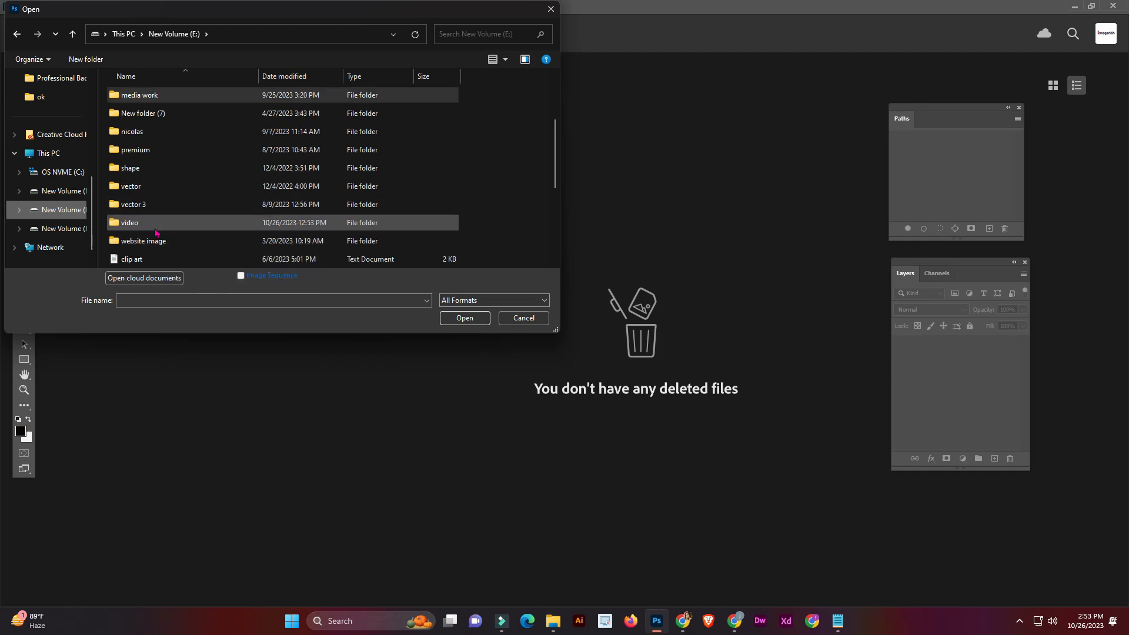
scroll(157, 232, "down", 2)
scroll(158, 219, "up", 2)
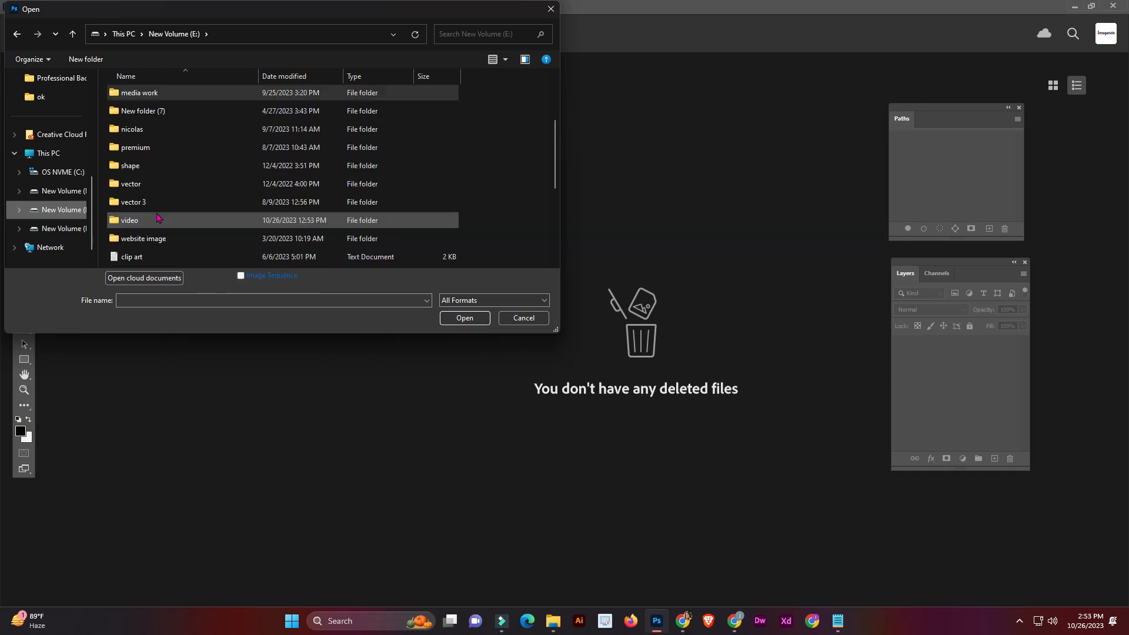
double_click(151, 220)
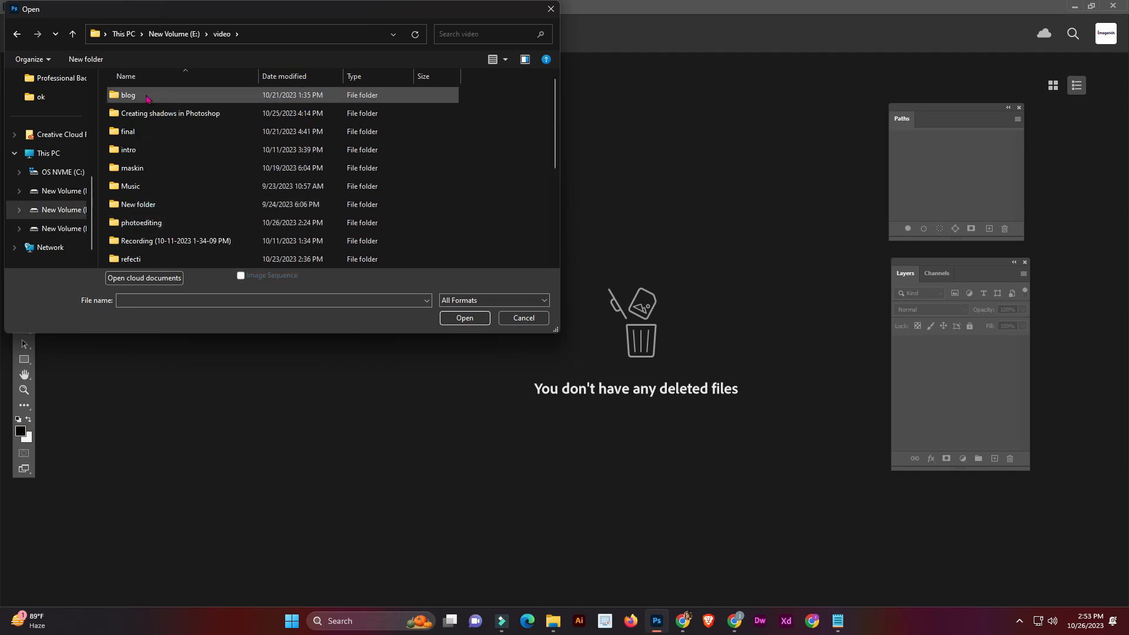
double_click(154, 222)
left_click(158, 119)
left_click(465, 317)
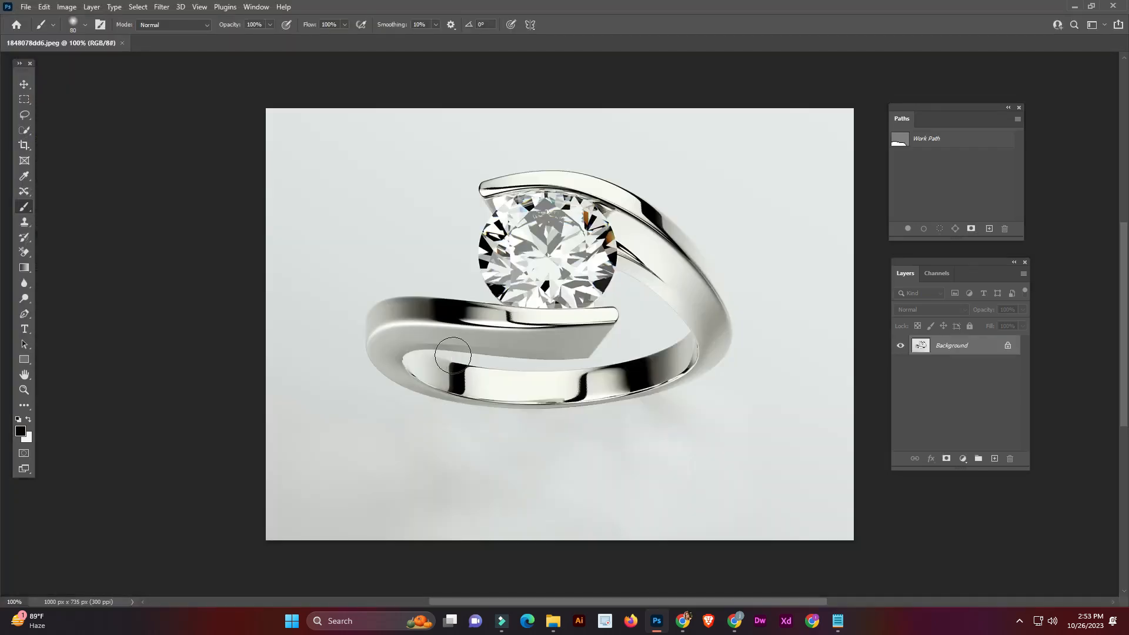
Delete the existing work path and create a new empty path.
left_click(24, 84)
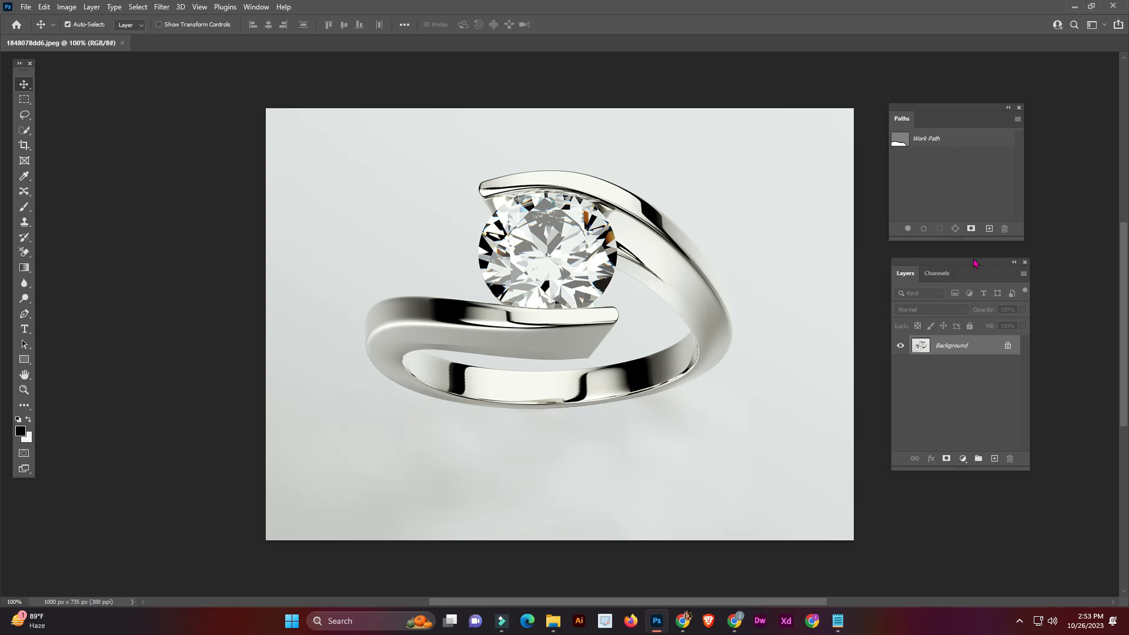
left_click_drag(988, 139, 1005, 228)
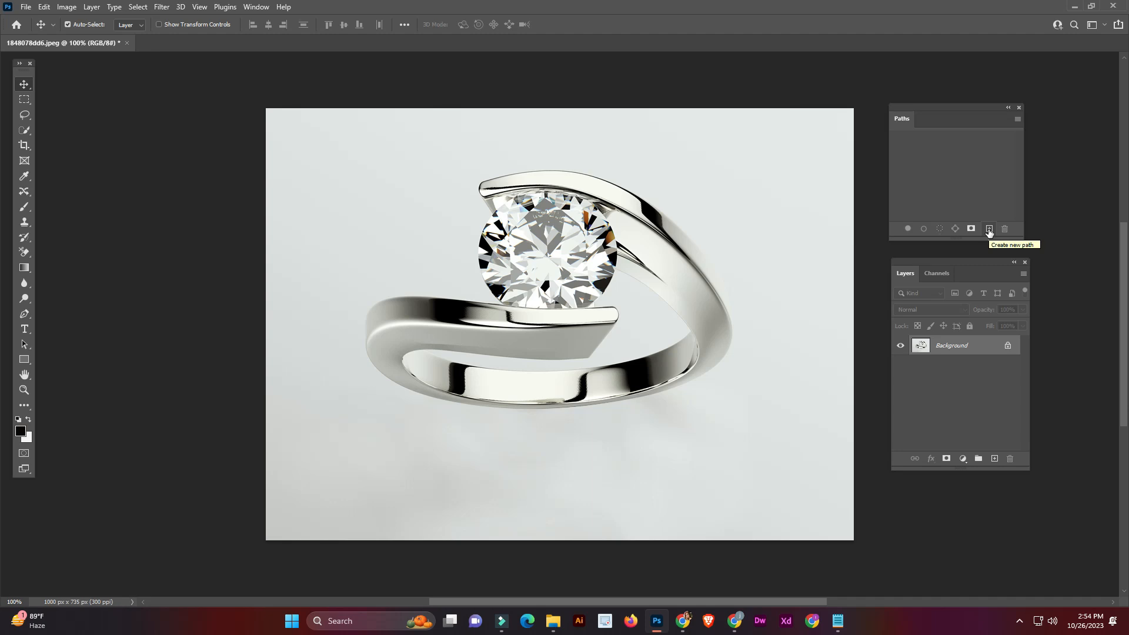
left_click(989, 230)
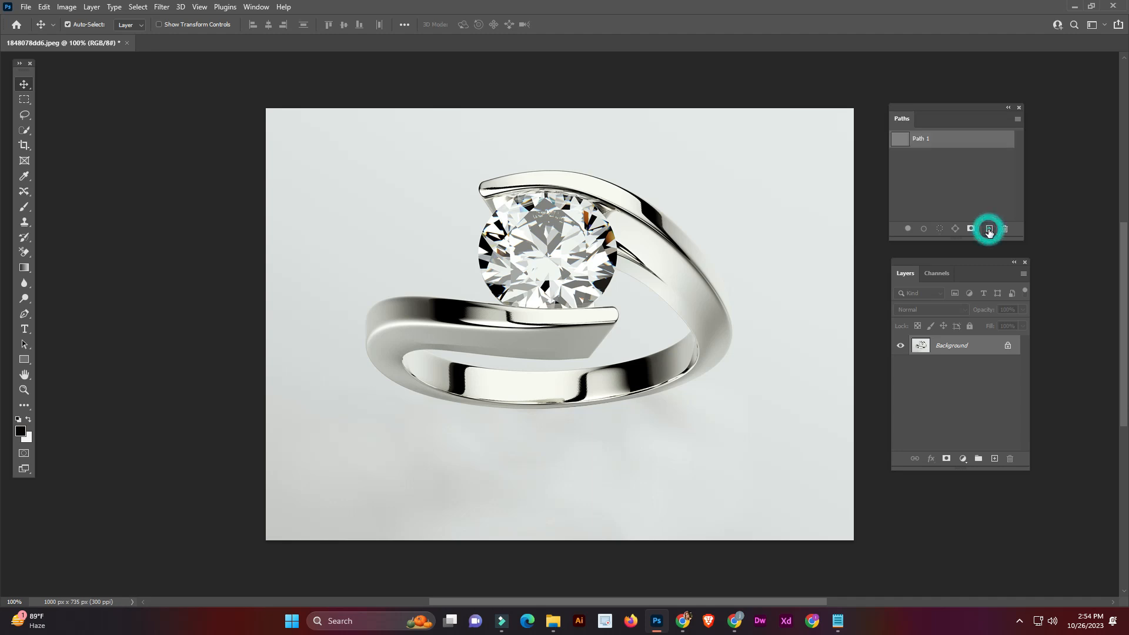
With the Pen tool, trace from the diamond's upper-left edge down its side and along the front band's top to its left bend.
left_click(27, 319)
left_click(66, 317)
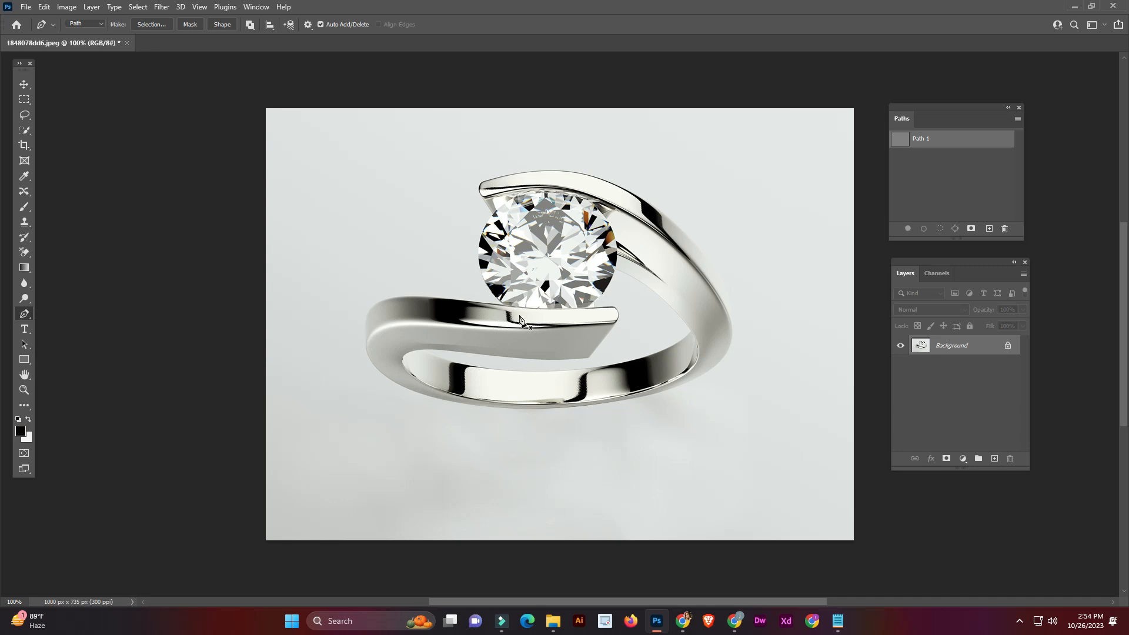
key("z")
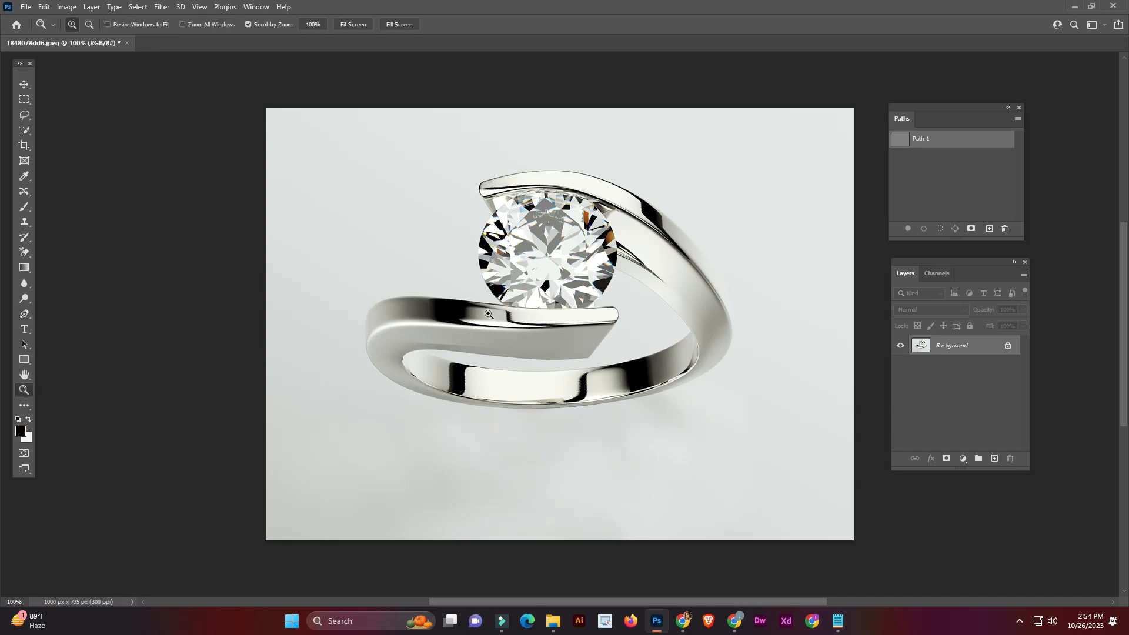
left_click(490, 308)
left_click(491, 308)
left_click_drag(506, 208, 430, 359)
key("p")
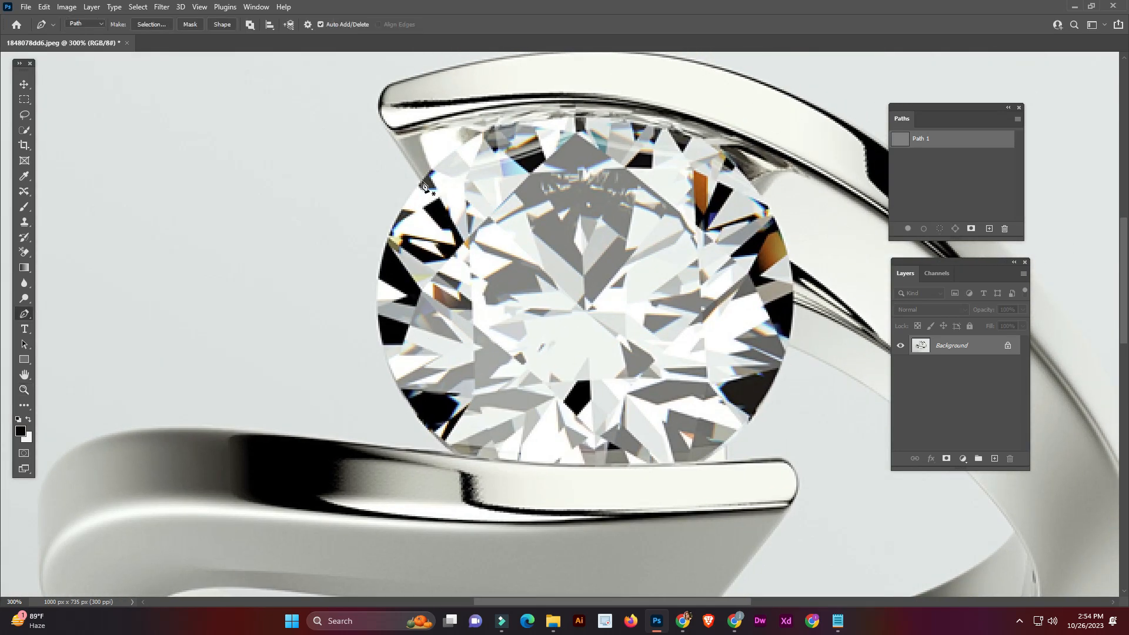
left_click_drag(423, 184, 432, 170)
left_click_drag(460, 457, 612, 584)
left_click_drag(192, 428, 392, 196)
left_click_drag(311, 224, 286, 260)
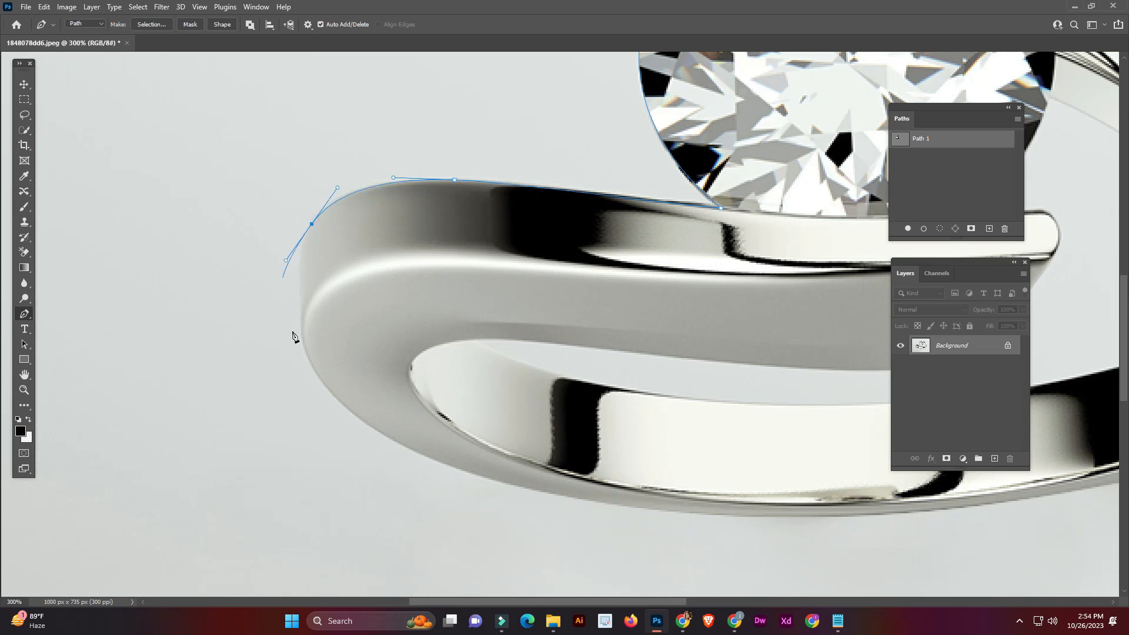
Continue the path around the ring's left bend and along its bottom outer edge, undoing misplaced anchor points.
left_click_drag(303, 340, 309, 377)
left_click_drag(434, 459, 508, 424)
left_click_drag(608, 436, 658, 453)
left_click(499, 485)
key("ctrl+z")
key("ctrl+z")
key("ctrl+z")
left_click_drag(310, 423, 447, 462)
left_click_drag(819, 470, 615, 376)
left_click_drag(687, 341, 596, 372)
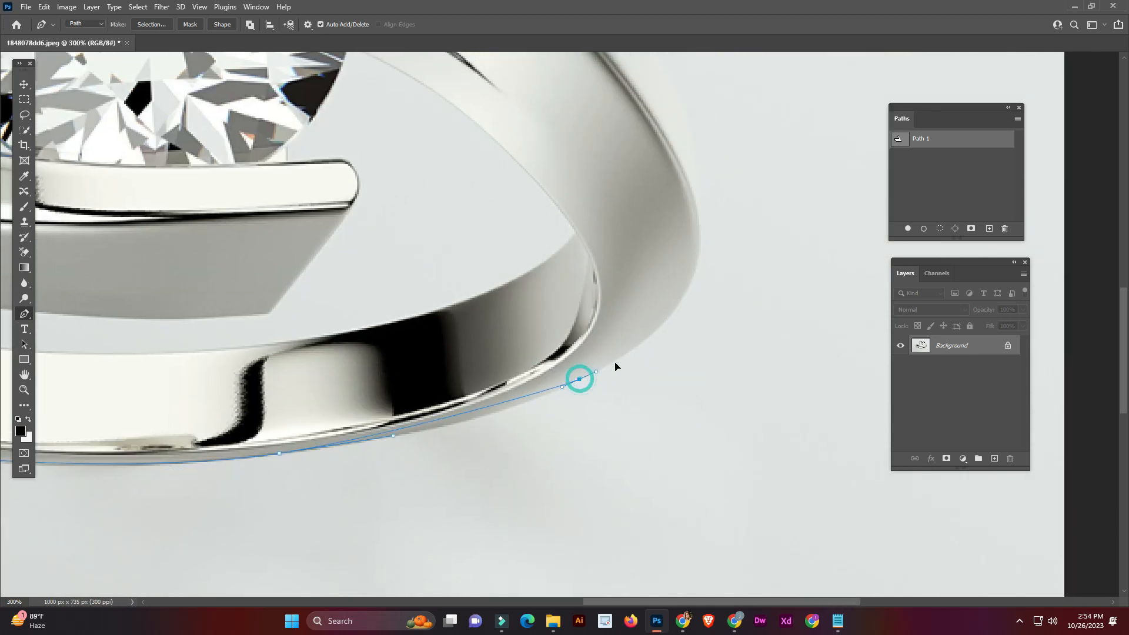
Trace the path up the ring's right outer side, undoing and replacing the misplaced anchor point.
left_click_drag(689, 283, 585, 383)
left_click_drag(595, 325, 592, 252)
left_click_drag(499, 138, 519, 375)
left_click_drag(612, 531, 578, 404)
key("ctrl+z")
left_click_drag(583, 459, 584, 410)
left_click_drag(556, 299, 531, 245)
left_click_drag(479, 211, 577, 376)
Trace the upper band's top edge and rounded tip, closing the outer path at its starting point beside the diamond.
left_click_drag(489, 257, 382, 177)
left_click_drag(287, 177, 502, 240)
left_click_drag(420, 193, 365, 187)
left_click_drag(217, 205, 149, 281)
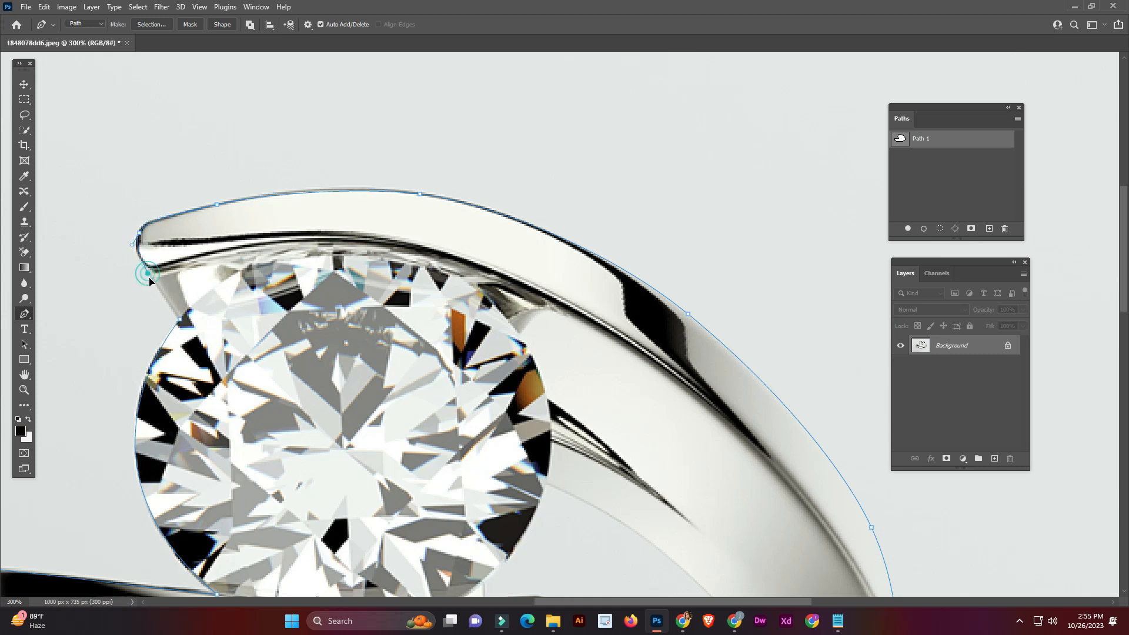
left_click(180, 321)
Start a subpath for the ring's opening at the diamond's lower right, tracing up the stone and down the right band's inner edge.
left_click_drag(373, 573, 369, 400)
left_click(481, 379)
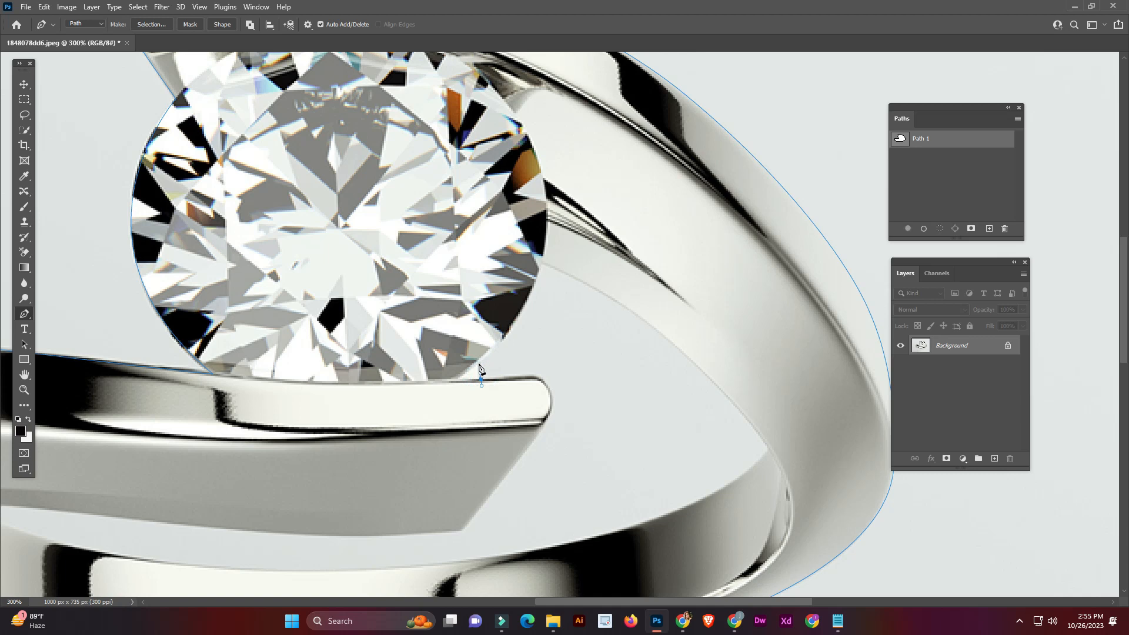
mouse_move(479, 356)
left_mouse_down()
mouse_move(492, 357)
mouse_move(484, 366)
left_mouse_up()
left_click_drag(540, 262, 414, 212)
left_click_drag(574, 354, 539, 391)
Trace the opening's path along the upper rim of the ring's lower band to the opening's left end.
left_click_drag(438, 444, 474, 351)
left_click_drag(316, 350, 549, 335)
left_click_drag(458, 329, 359, 326)
left_click_drag(210, 267, 171, 236)
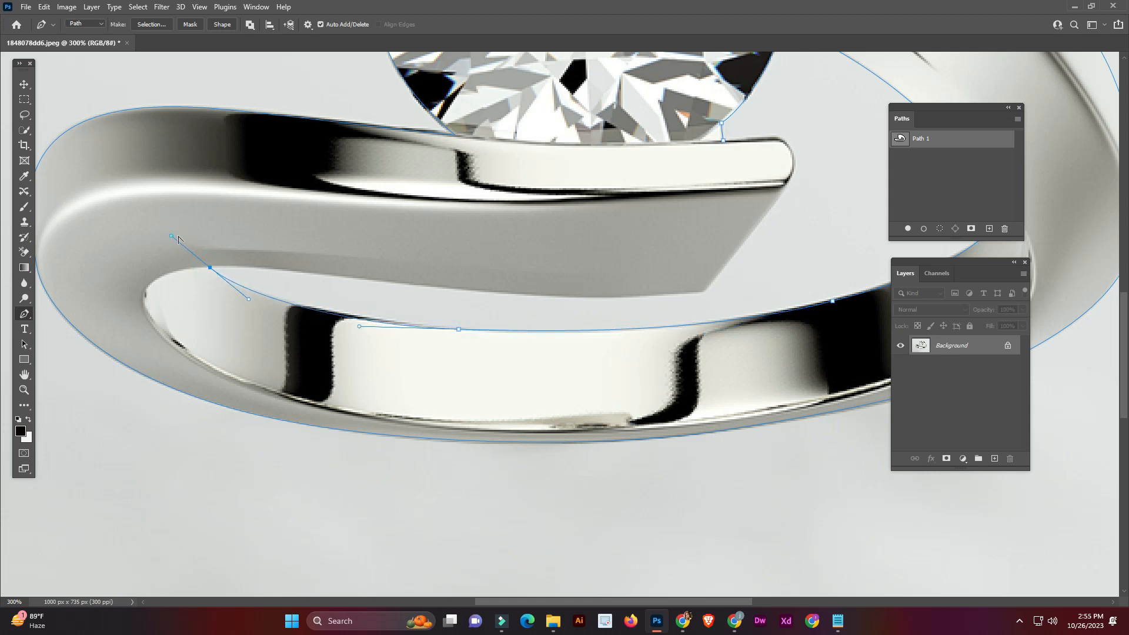
Trace the front band's underside and rounded end, closing the opening's path at the diamond's lower right.
left_click_drag(676, 293, 712, 280)
left_click_drag(713, 280, 566, 375)
left_click_drag(632, 290, 625, 229)
left_click(577, 235)
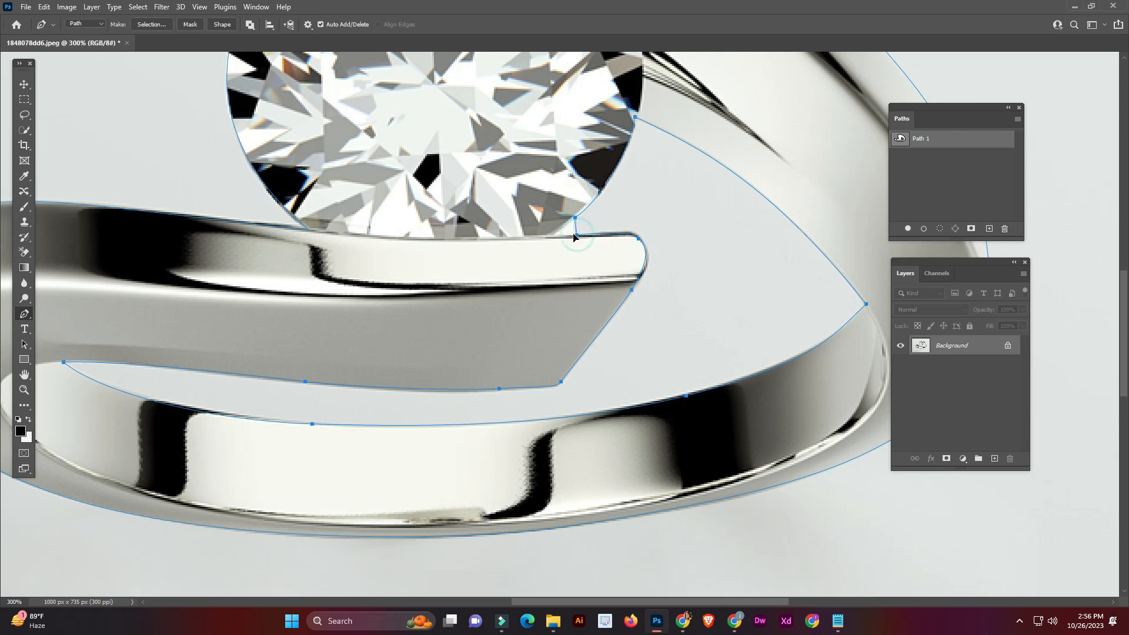
Convert the ring's outer and inner paths into a new anti-aliased selection with a feather radius of 0 pixels.
scroll(571, 250, "down", 4)
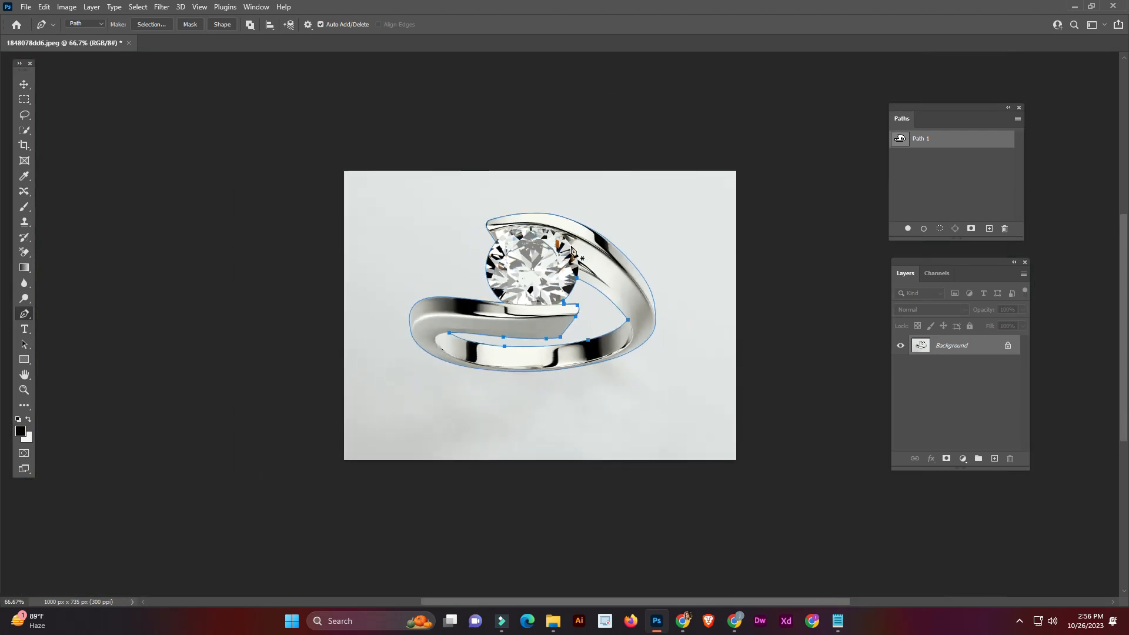
left_click_drag(386, 201, 688, 428)
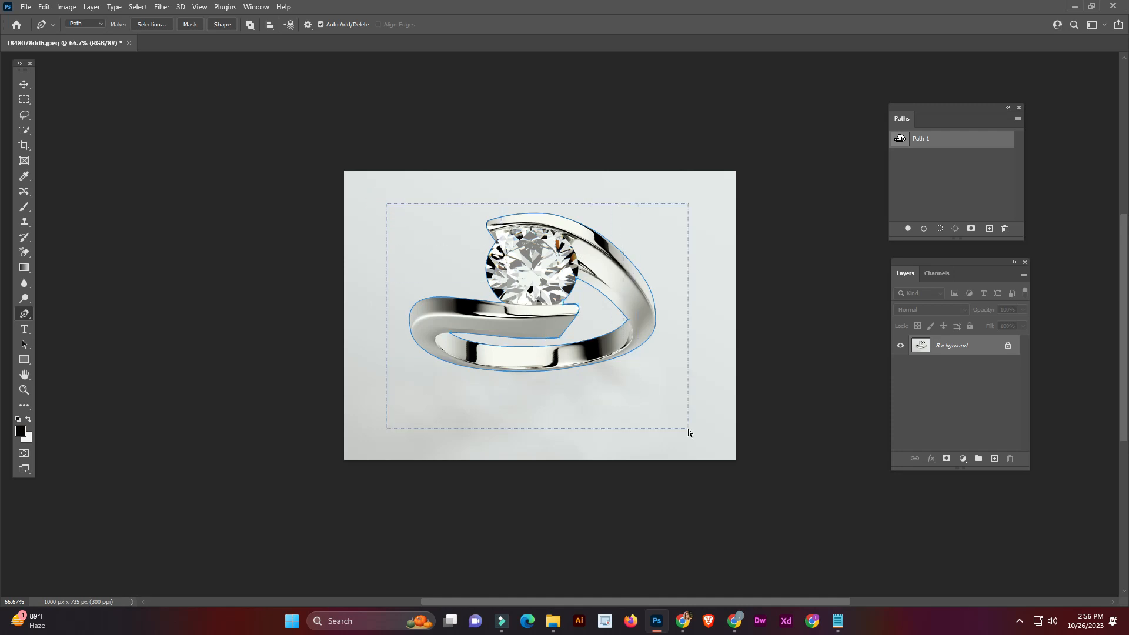
right_click(535, 251)
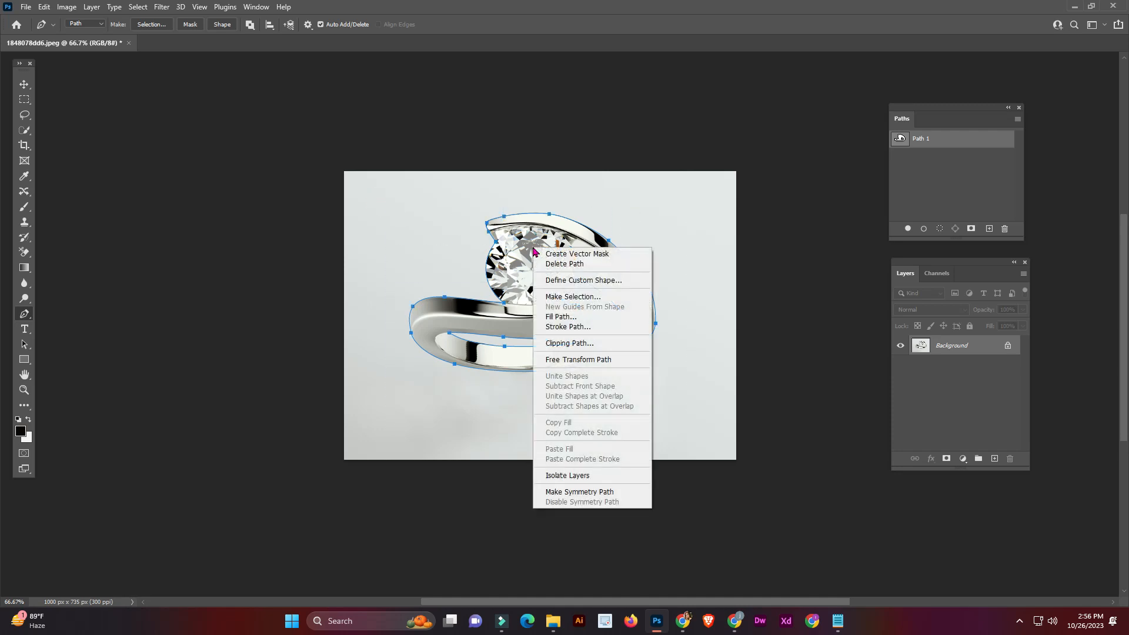
left_click(604, 297)
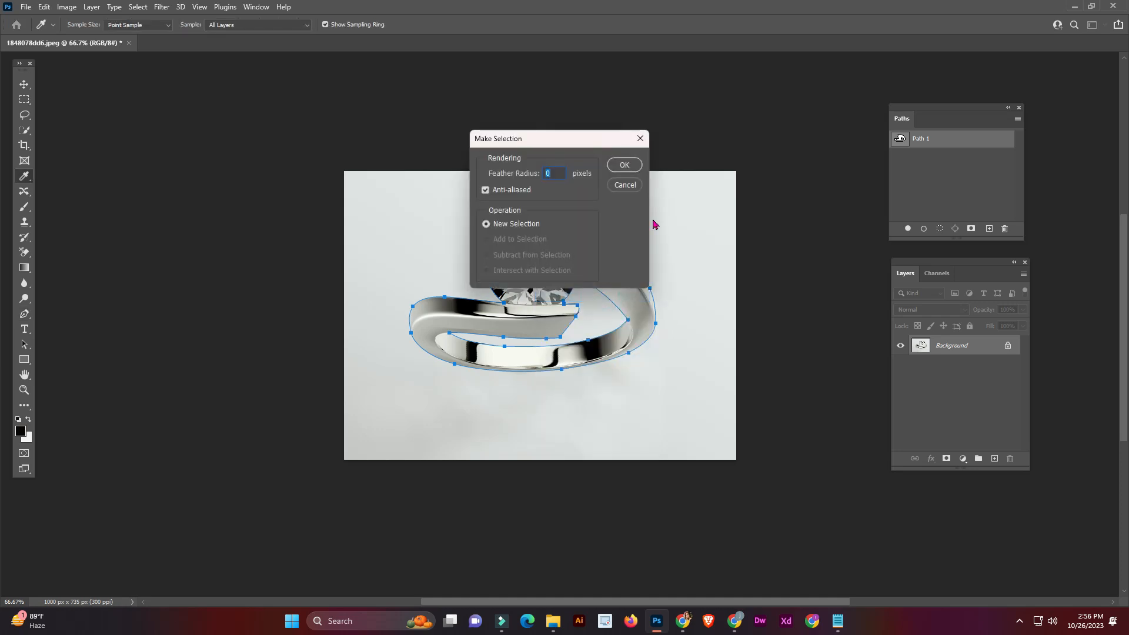
left_click(627, 168)
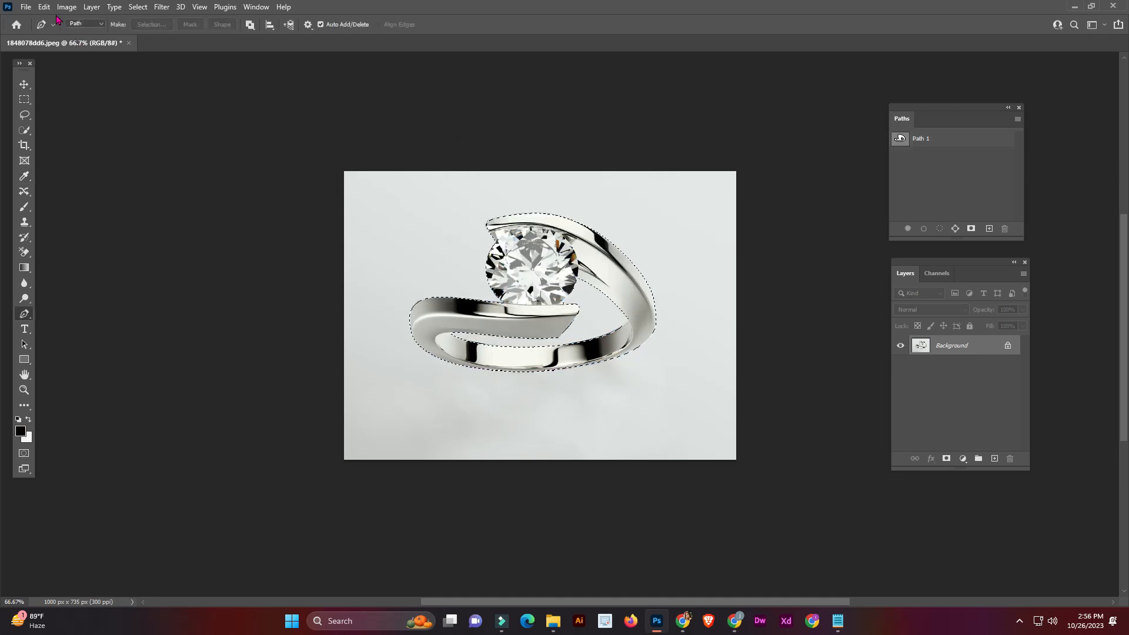
Feather the ring selection by 0.5 pixels and copy the selected ring onto its own layer.
left_click(90, 8)
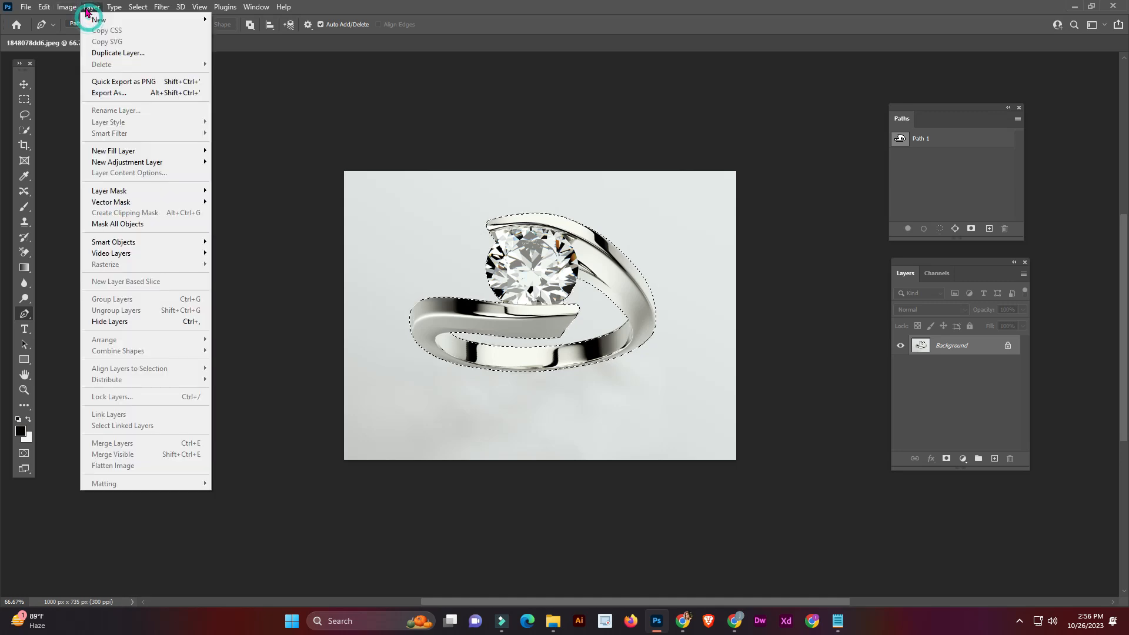
mouse_move(73, 22)
mouse_move(147, 10)
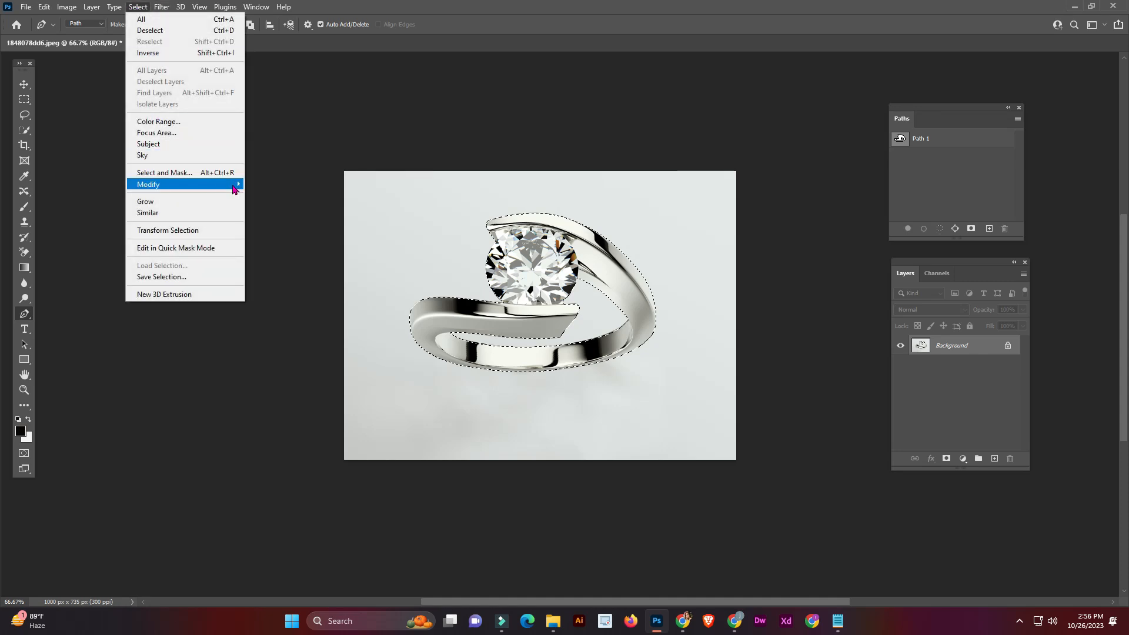
mouse_move(236, 189)
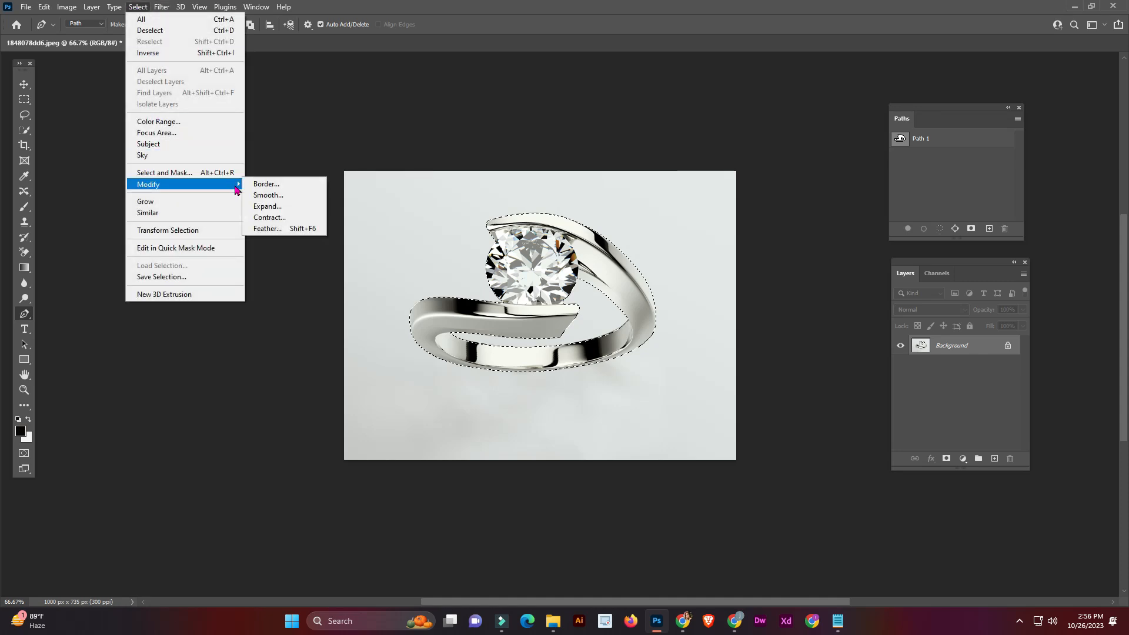
left_click(295, 233)
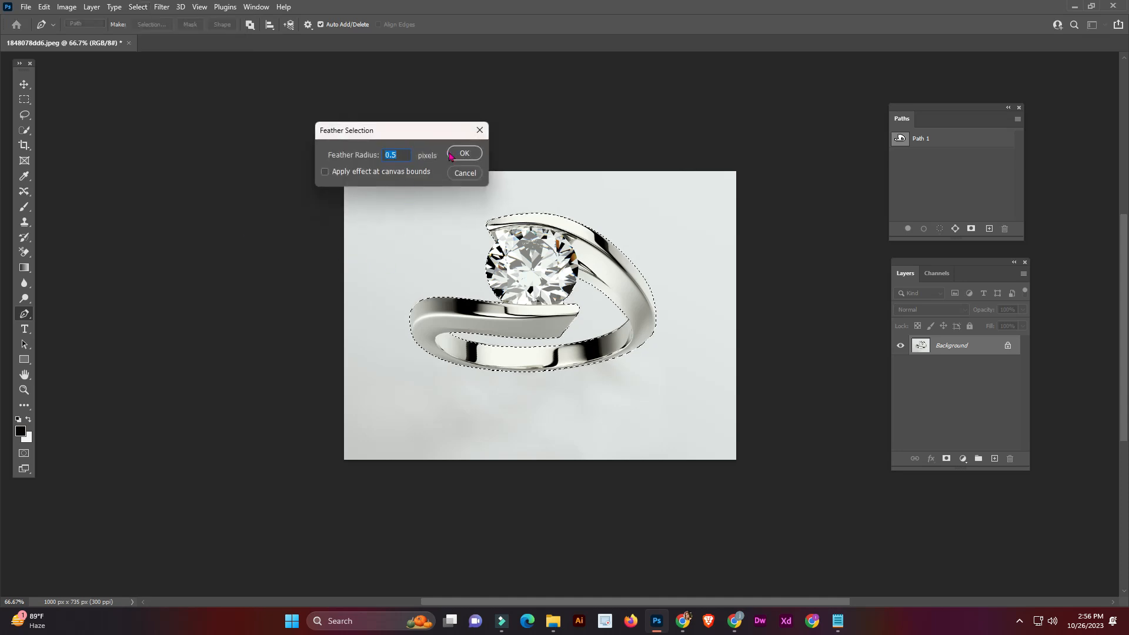
left_click(465, 154)
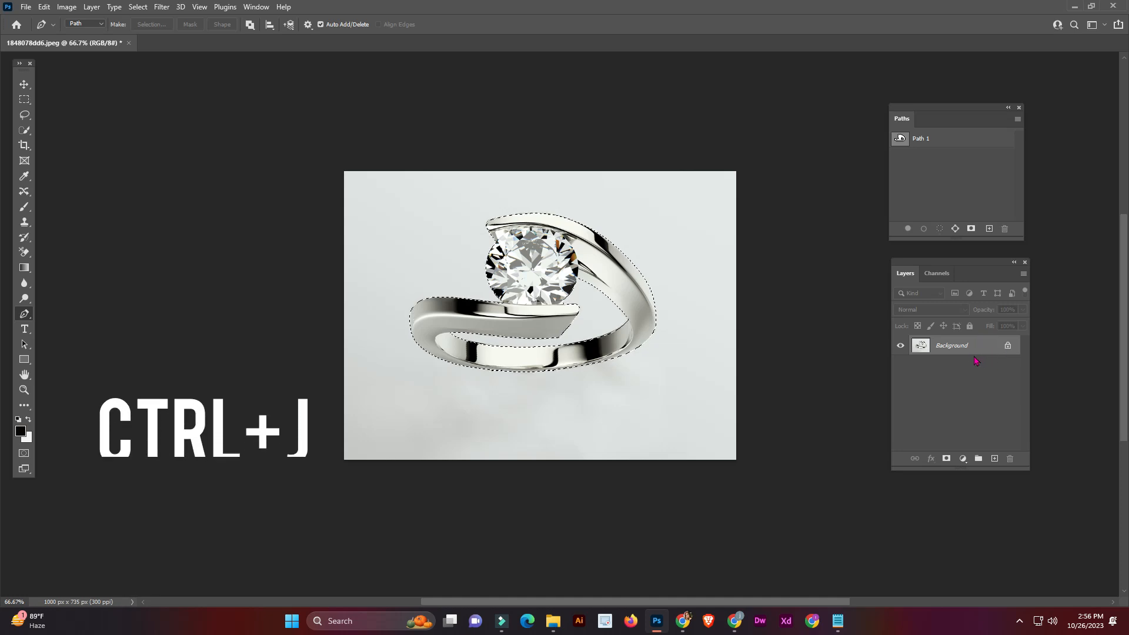
key("ctrl+j")
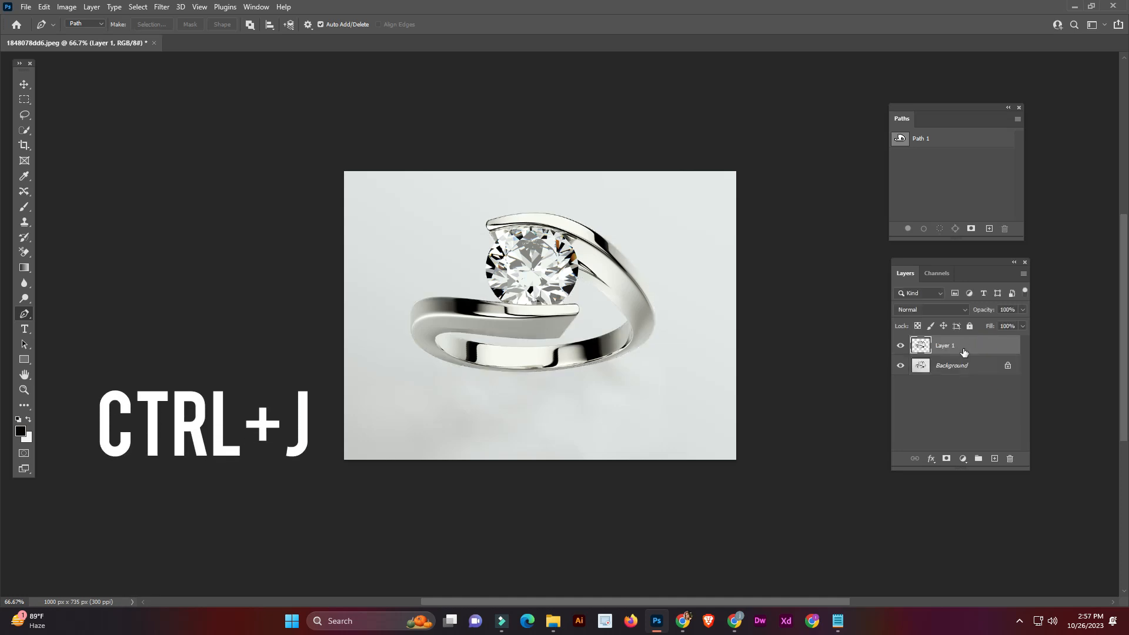
Add a new layer between the background and the ring cutout and fill it with the white background color.
key("ctrl+plus")
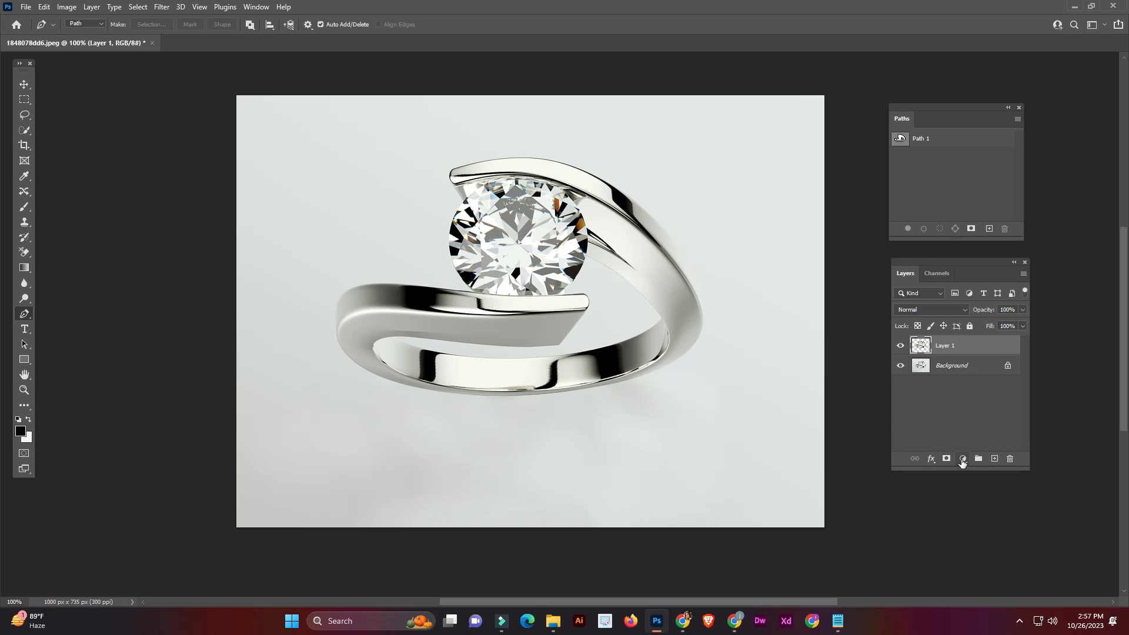
left_click(960, 377)
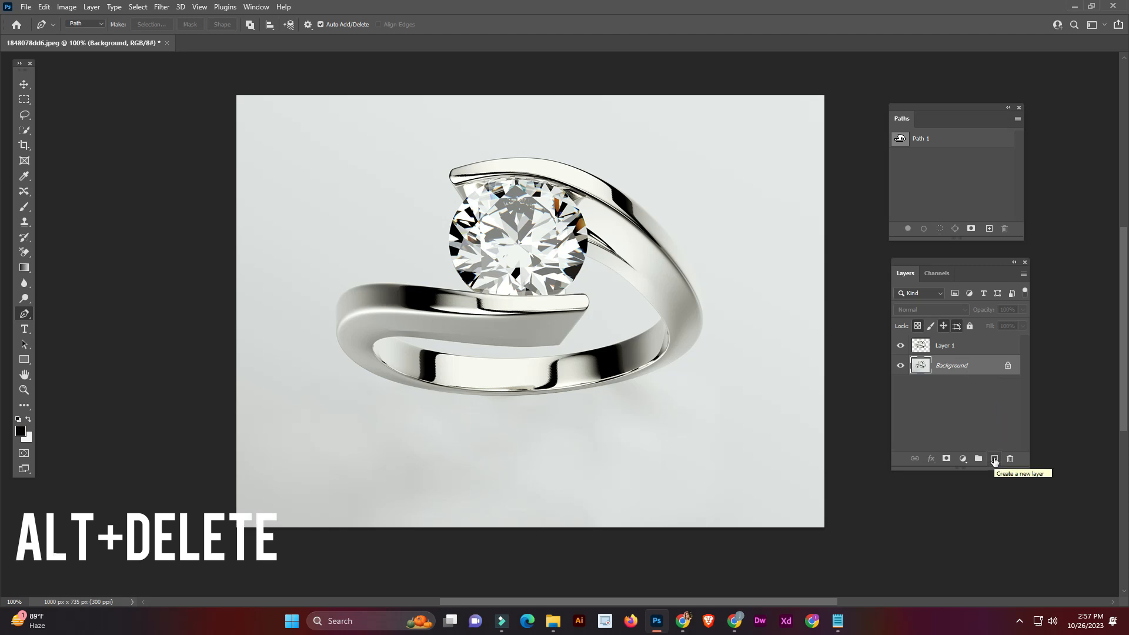
left_click(994, 460)
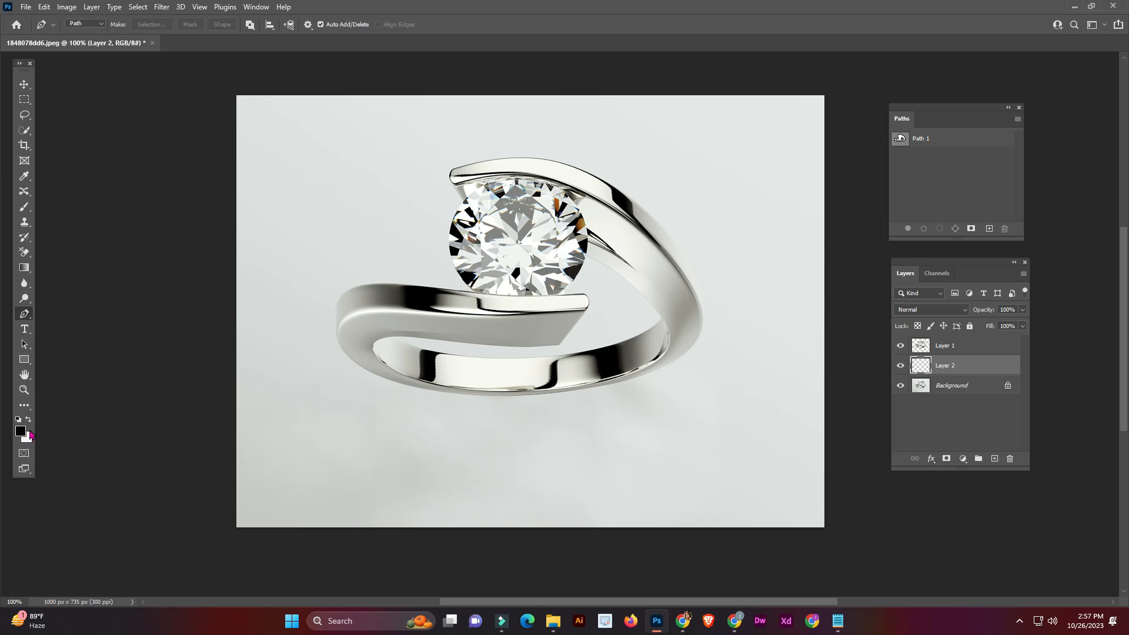
key("ctrl+BackSpace")
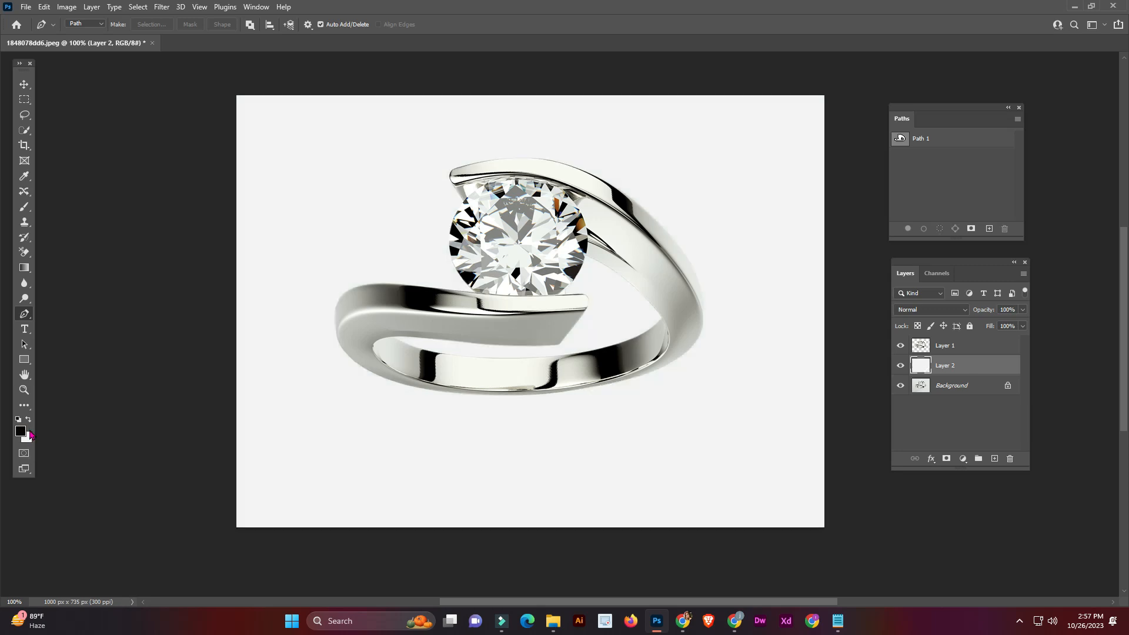
key("ctrl+plus")
key("ctrl+minus")
key("ctrl+minus")
key("ctrl+minus")
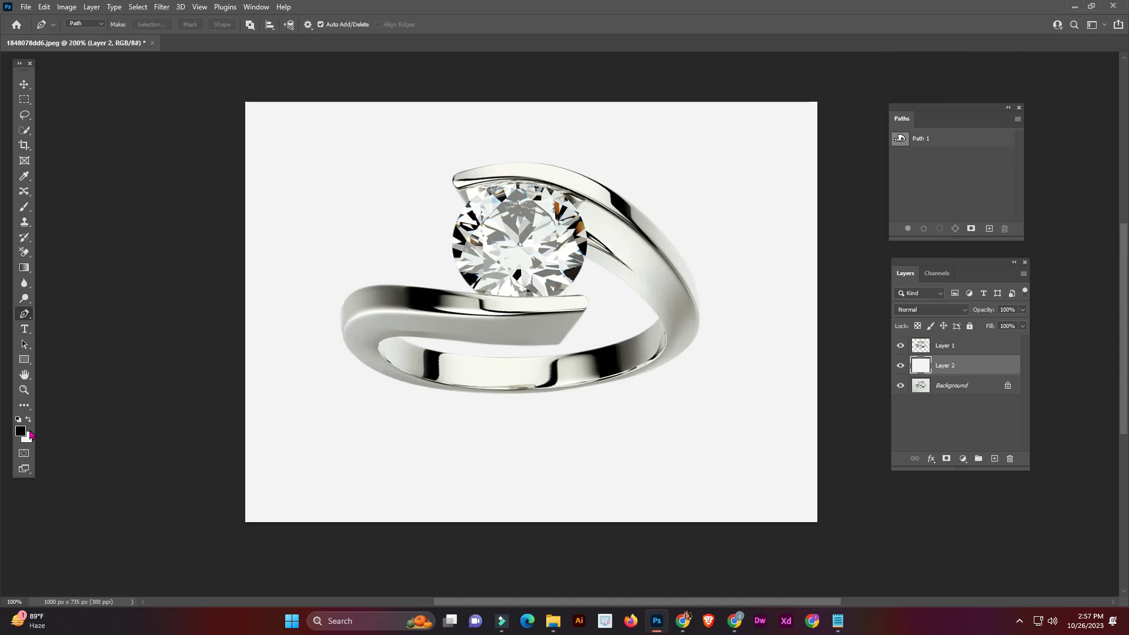
Load the outline of the ring cutout on Layer 1 as a selection and copy it onto a new layer above.
key("ctrl+plus")
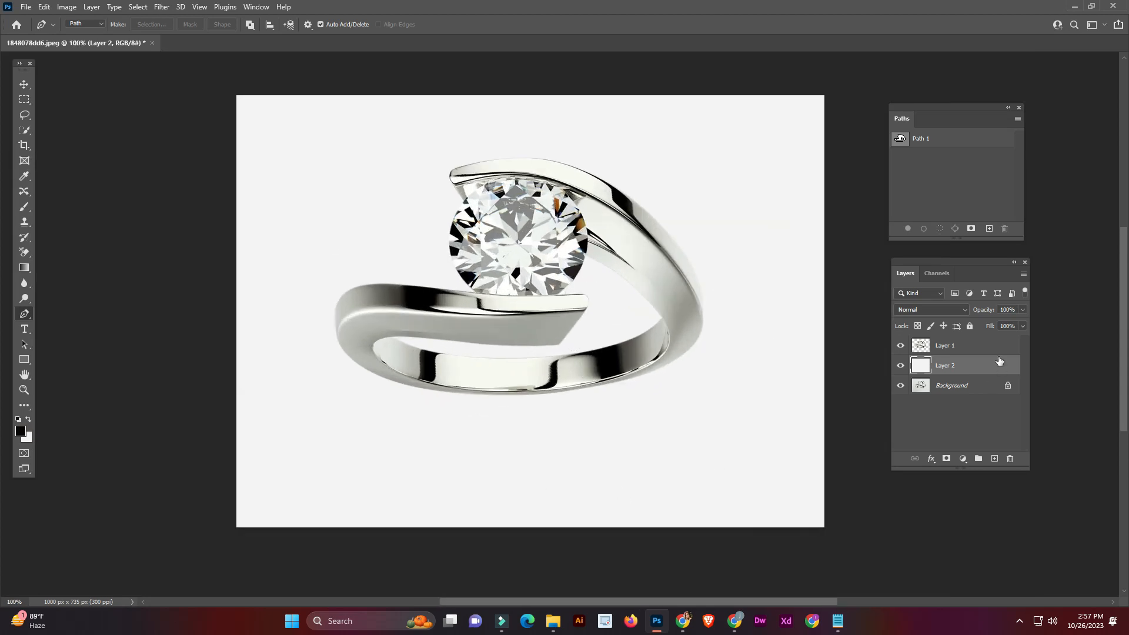
left_click(976, 346)
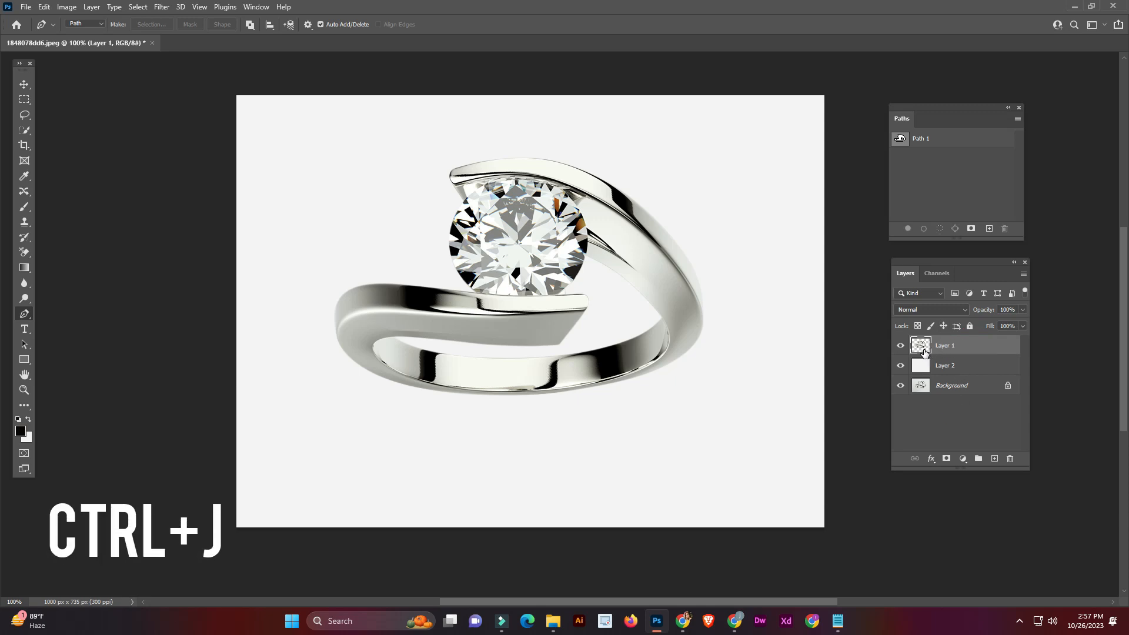
left_click(921, 347, "ctrl")
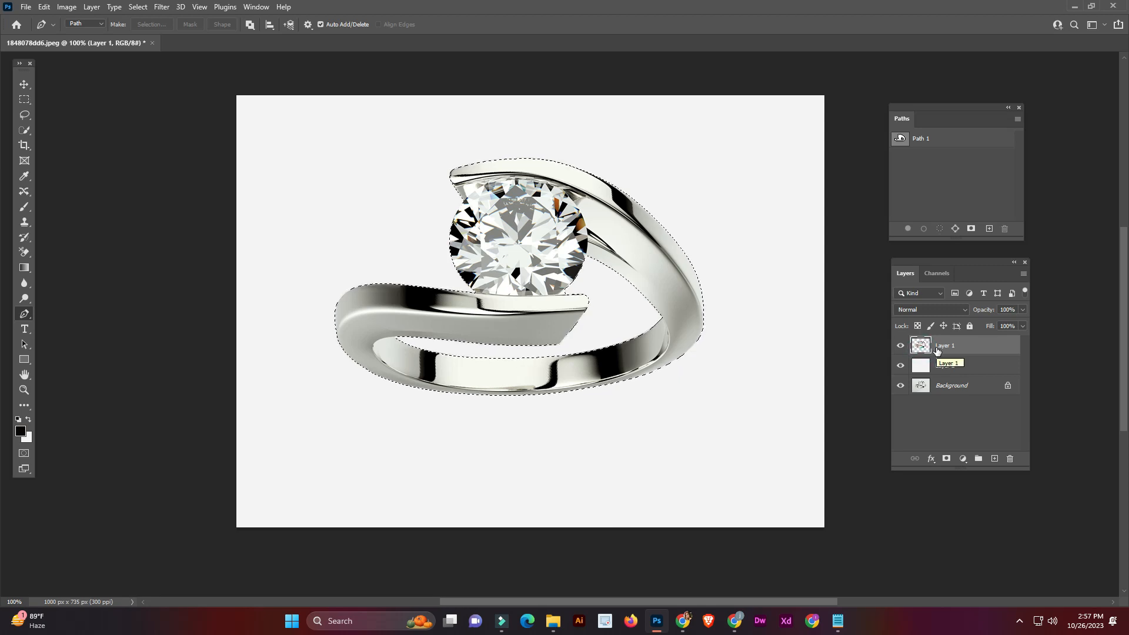
key("ctrl+j")
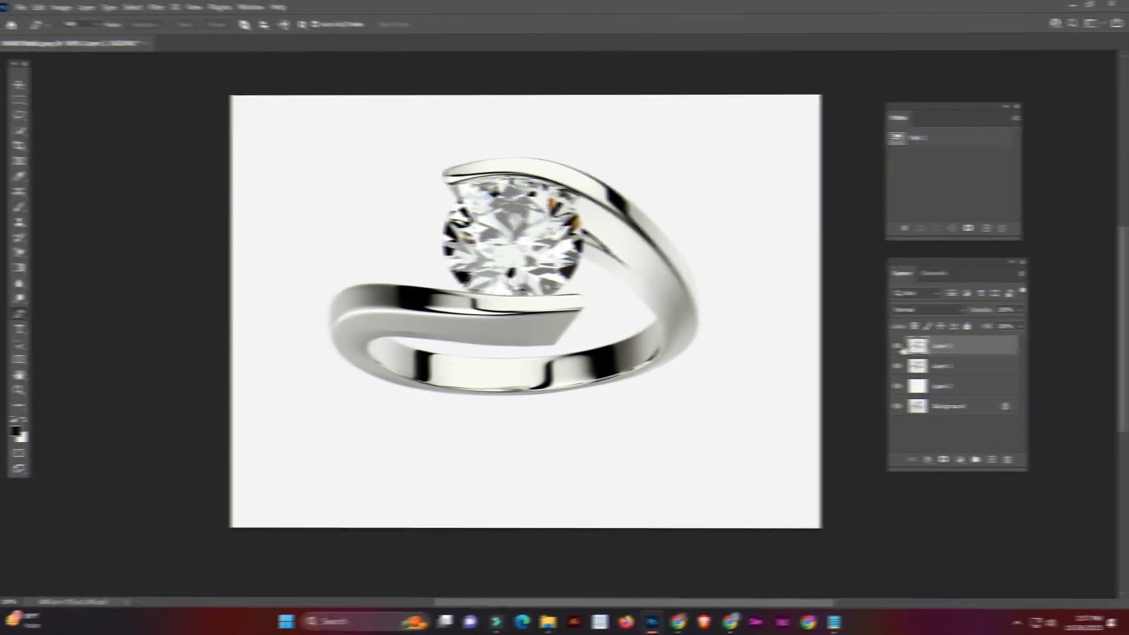
left_click(901, 345)
left_click(900, 346)
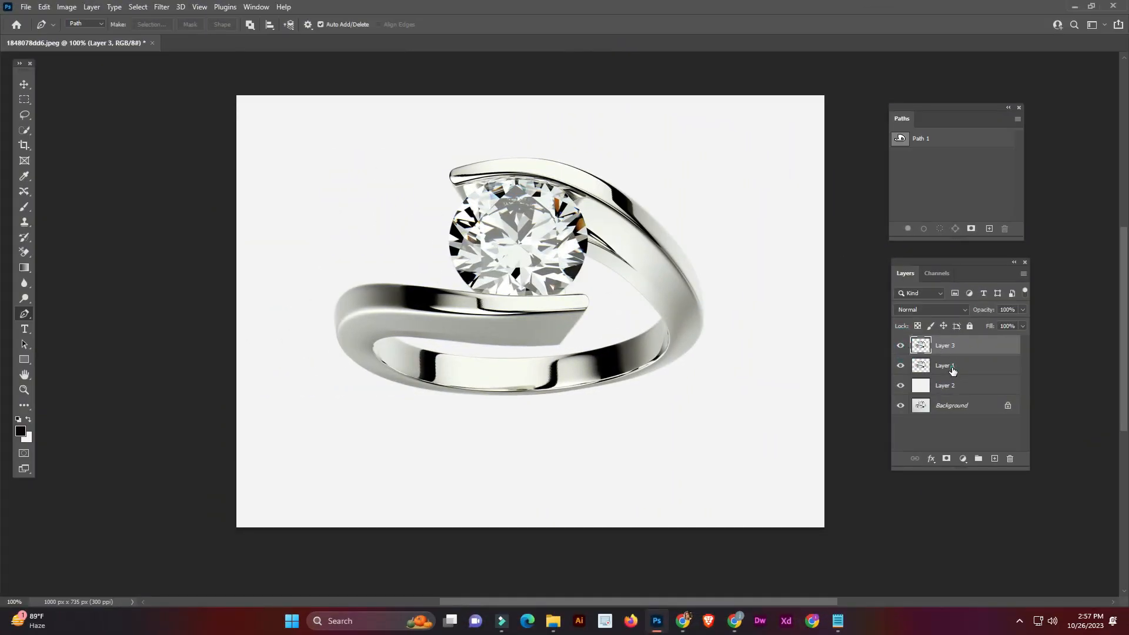
Fill the upper ring copy with black, deselect, and move that black silhouette layer beneath the ring cutout.
left_click(952, 369)
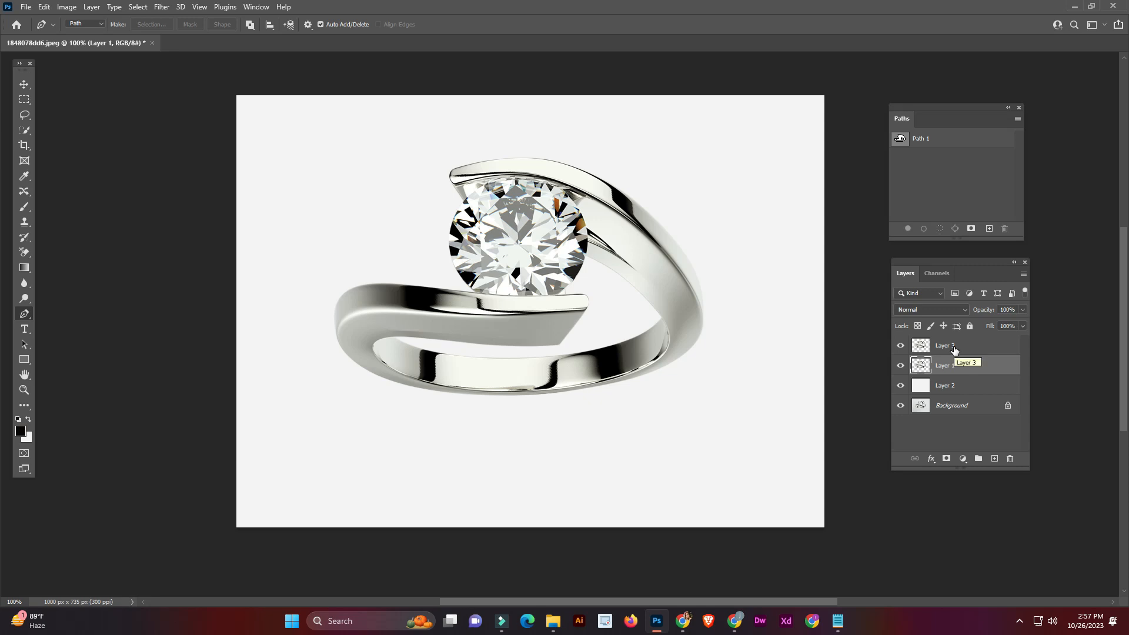
left_click(954, 350)
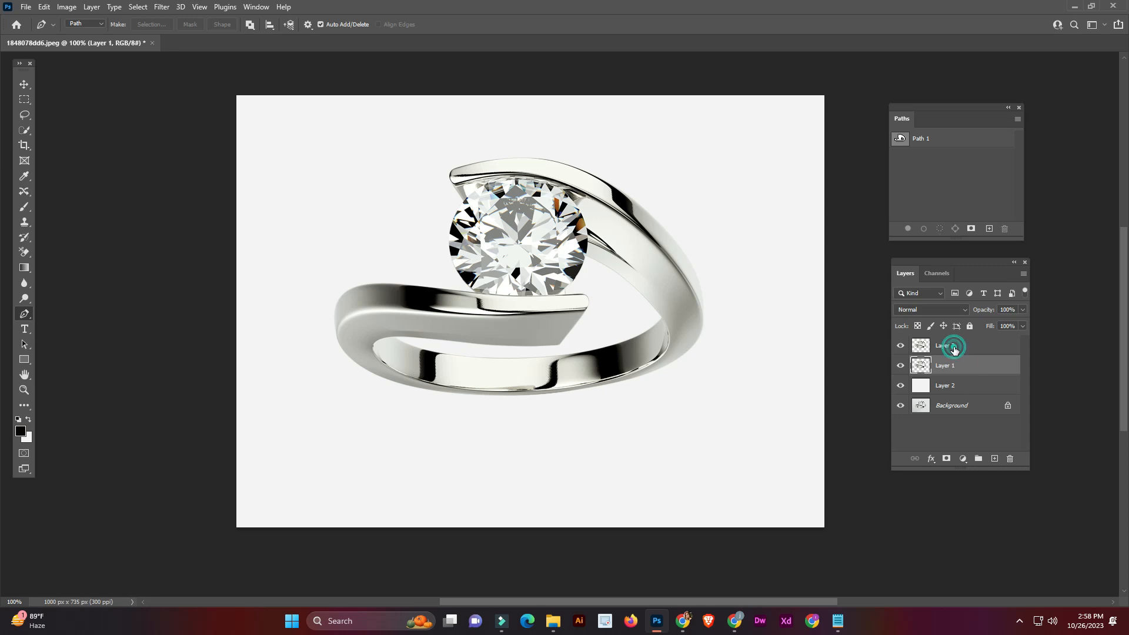
left_click(924, 349, "ctrl")
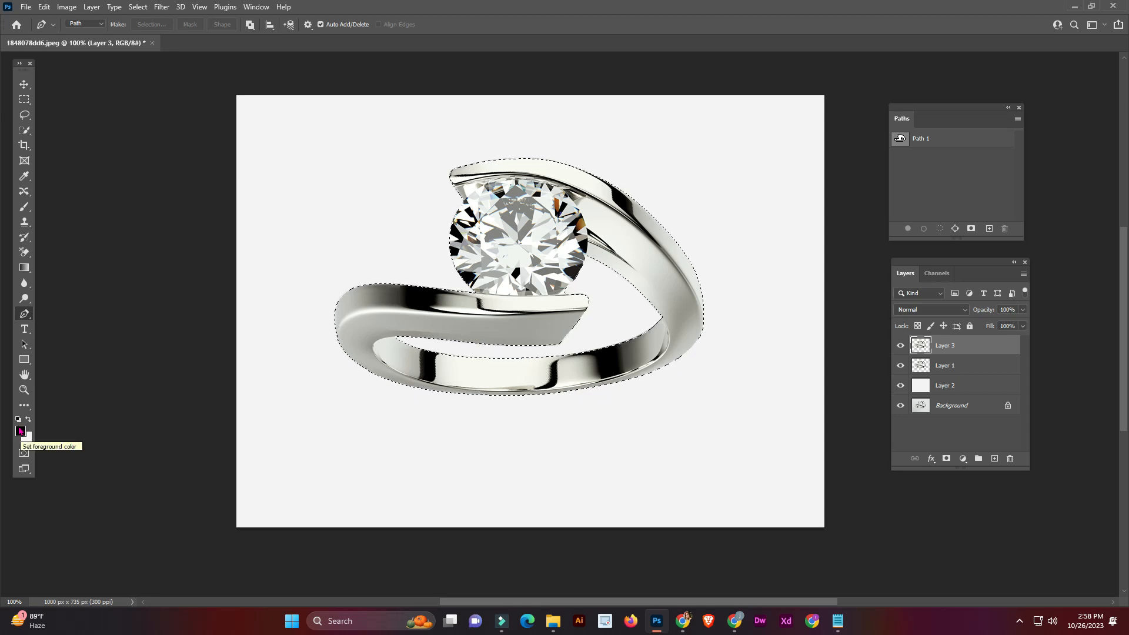
key("alt+BackSpace")
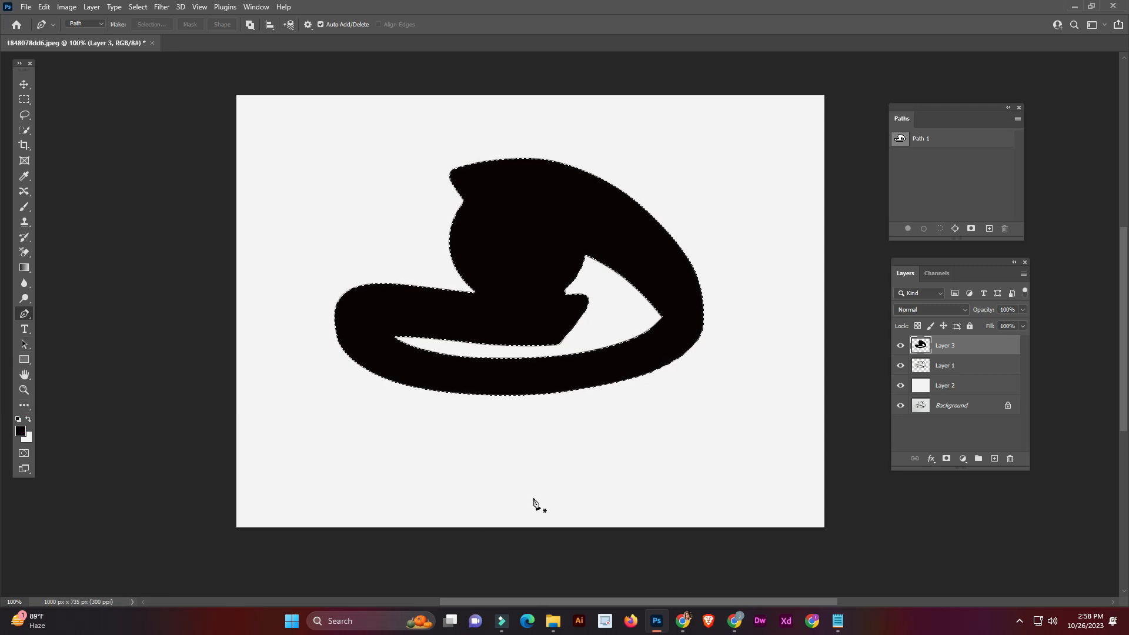
key("ctrl+d")
left_click(24, 85)
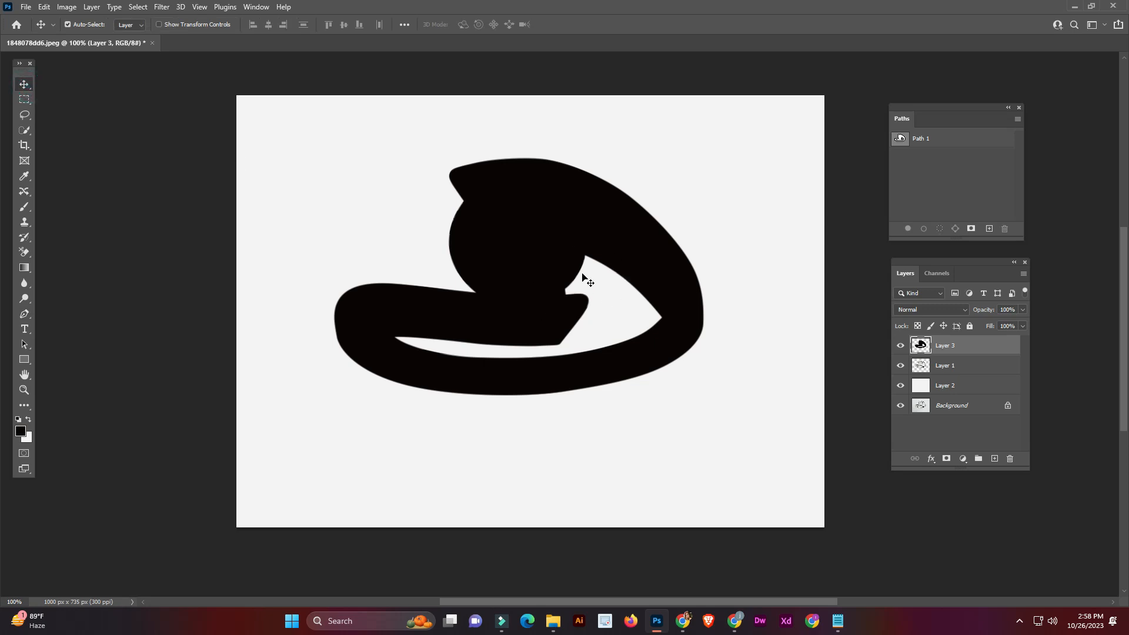
left_click_drag(966, 347, 973, 377)
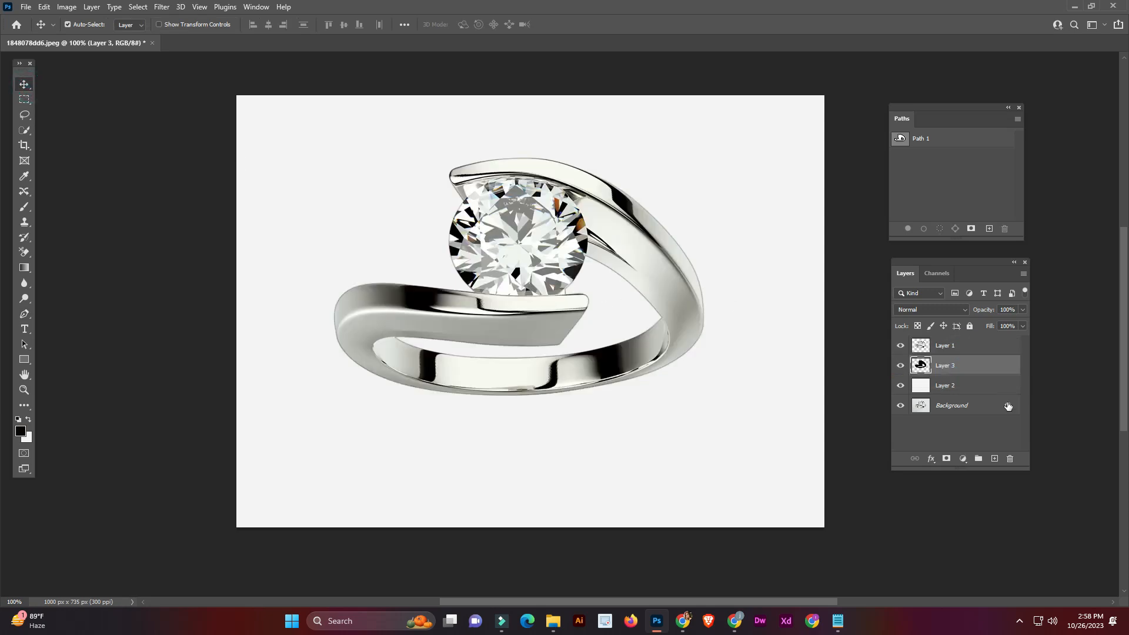
left_click(956, 375)
left_click(961, 370)
left_click_drag(582, 379, 584, 393)
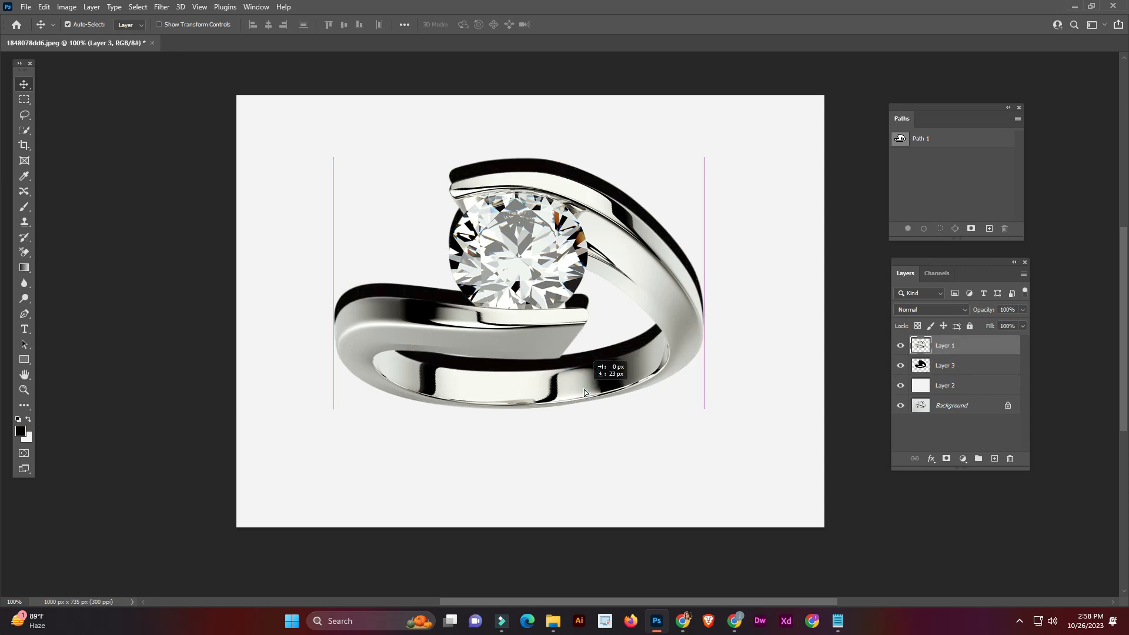
key("ctrl+z")
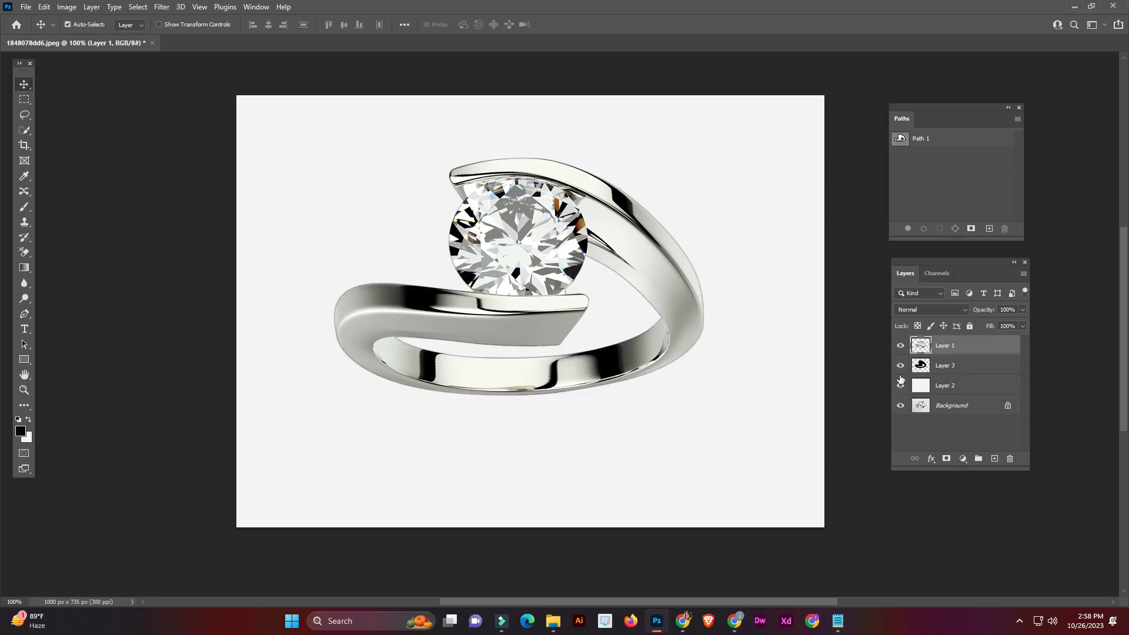
Free Transform the black silhouette layer, shifting it straight down to a vertical position of 340.50 px.
left_click(955, 373)
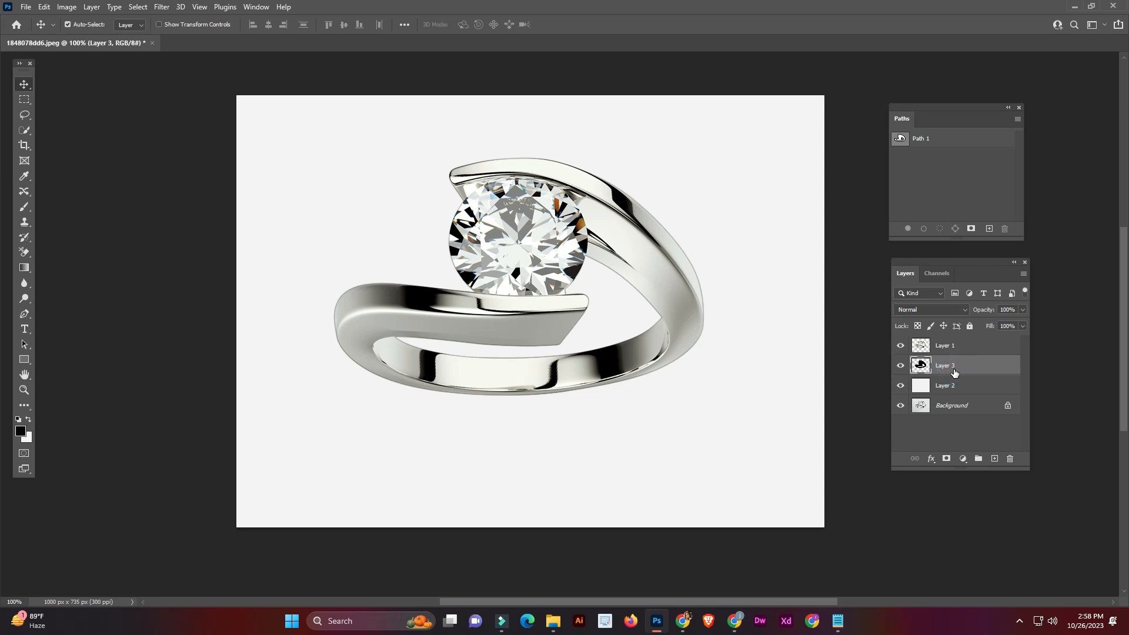
key("ctrl")
left_click(44, 7)
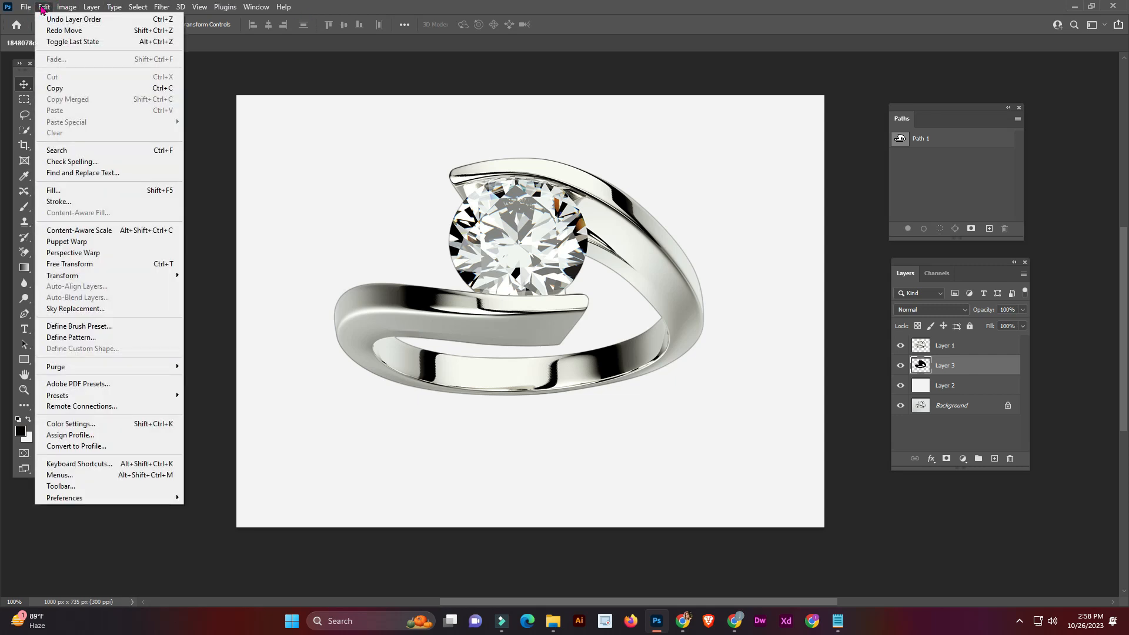
left_click(93, 269)
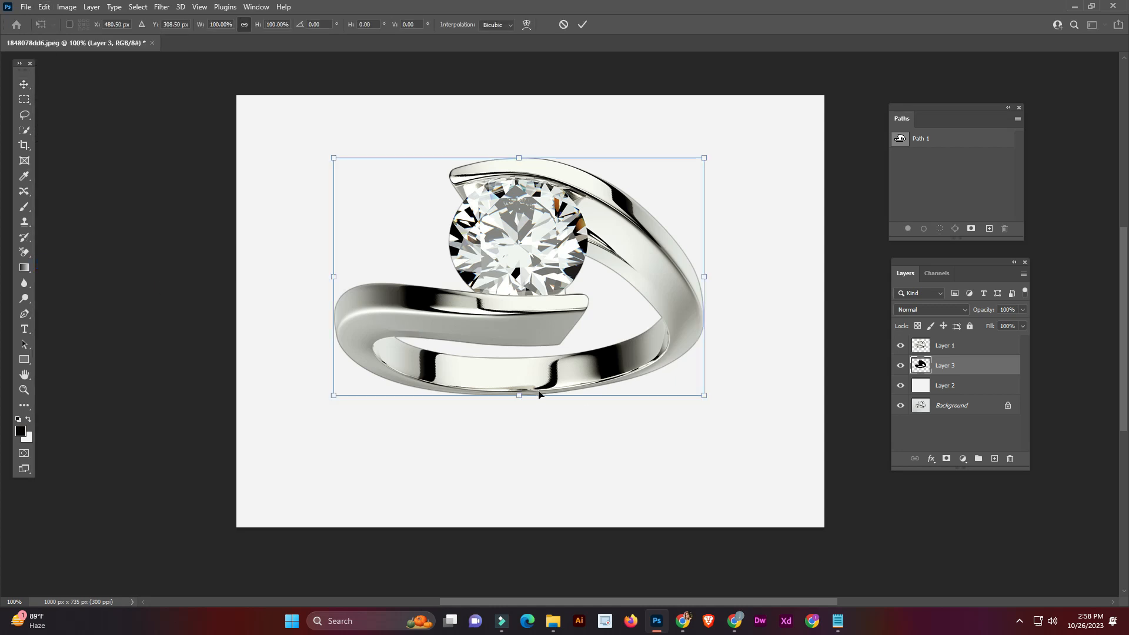
left_click_drag(533, 399, 531, 417)
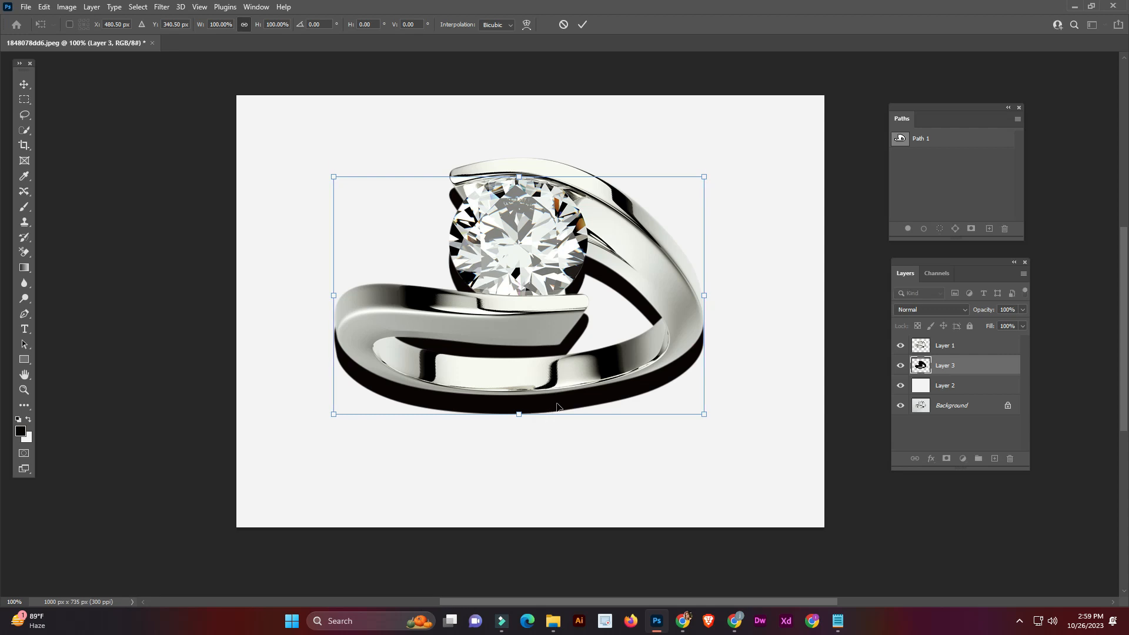
Warp the black silhouette, pulling its sides and upper edge upward and the area behind the diamond slightly up and left, and apply the transform.
right_click(558, 404)
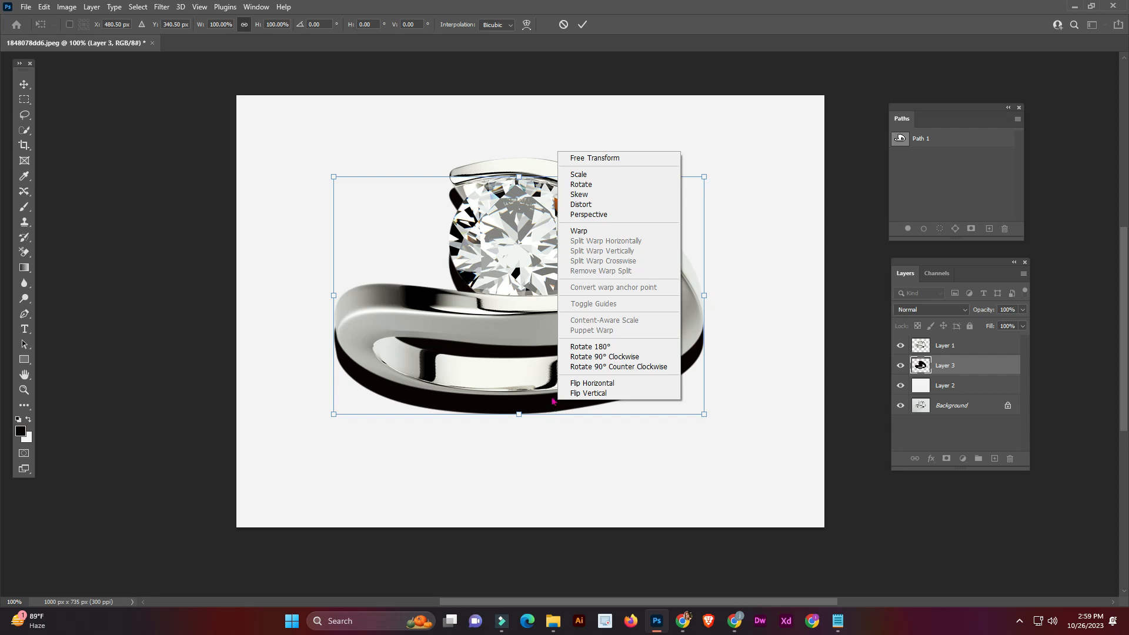
left_click(584, 231)
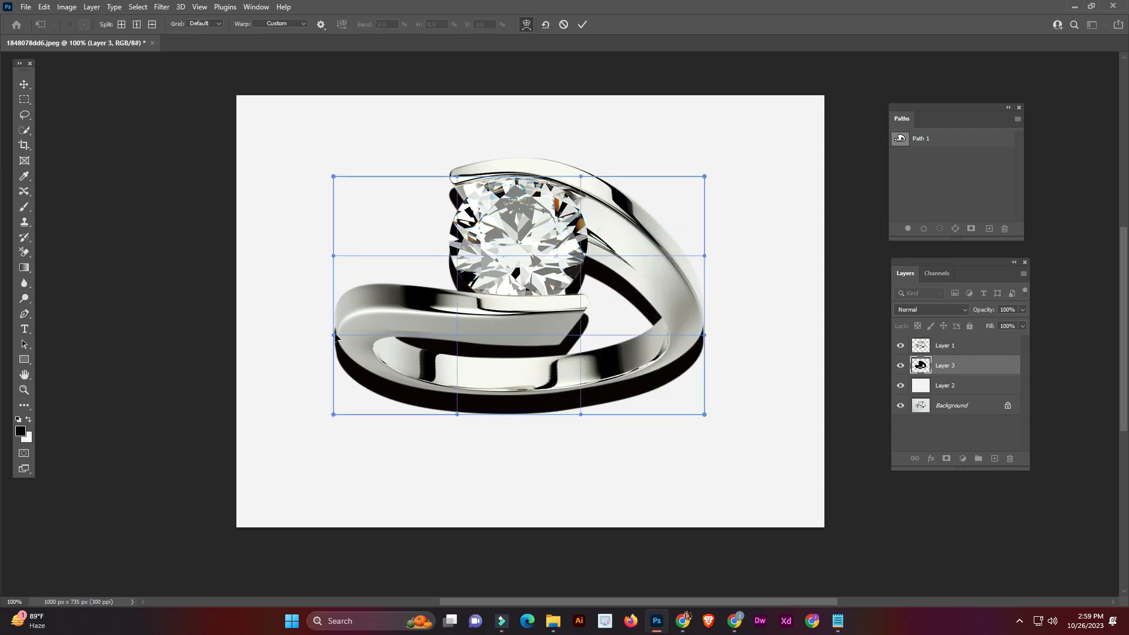
left_click_drag(335, 335, 333, 323)
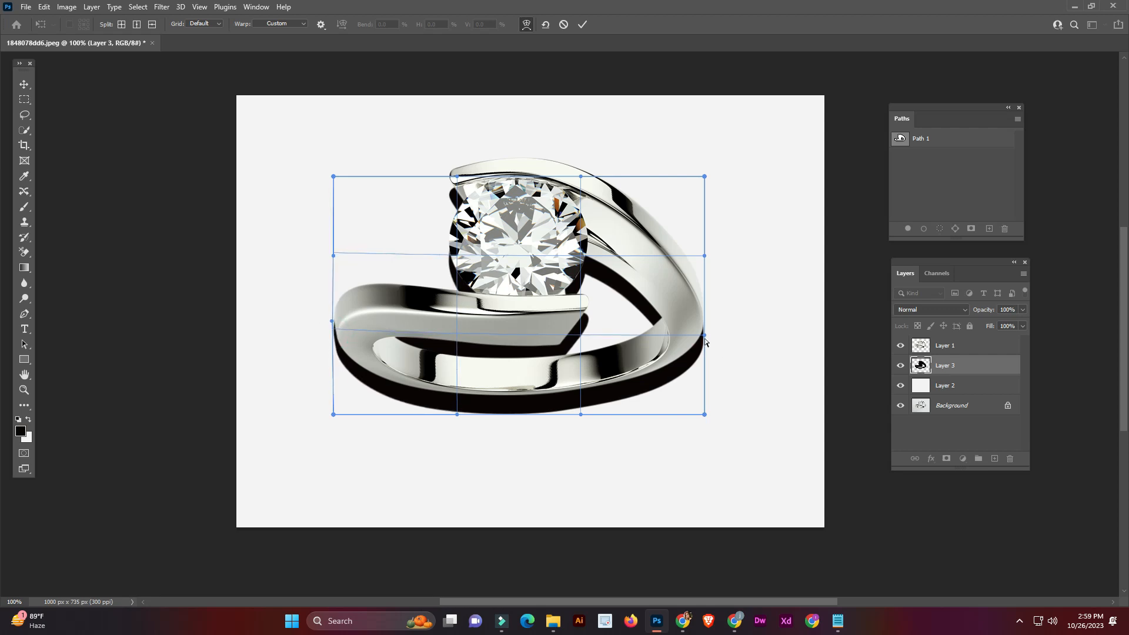
left_click_drag(704, 335, 704, 319)
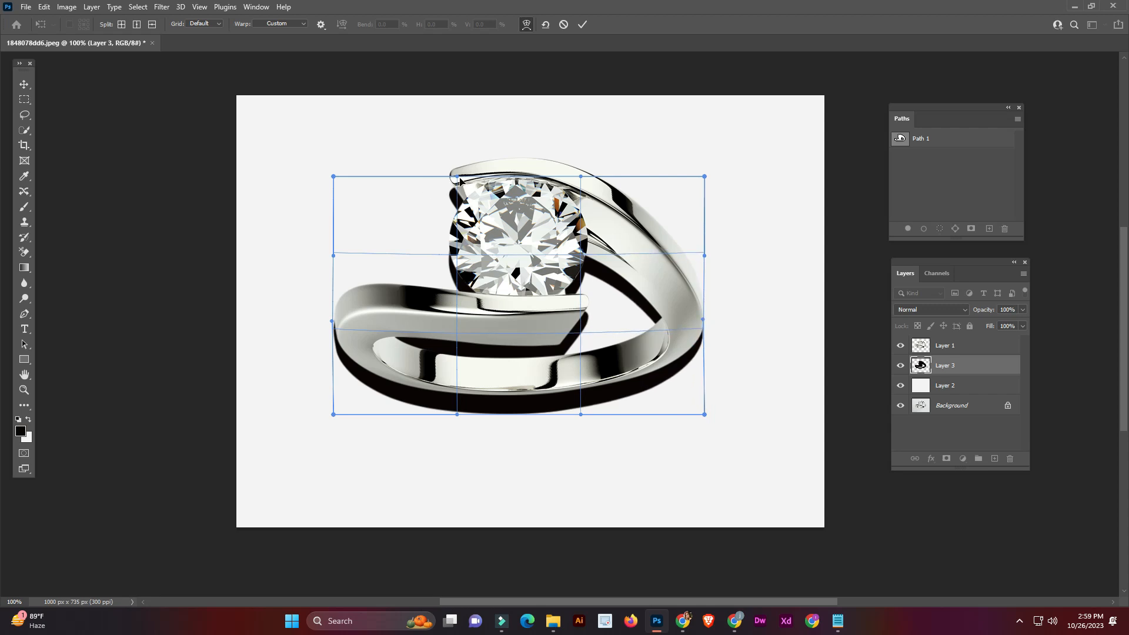
left_click_drag(457, 176, 455, 147)
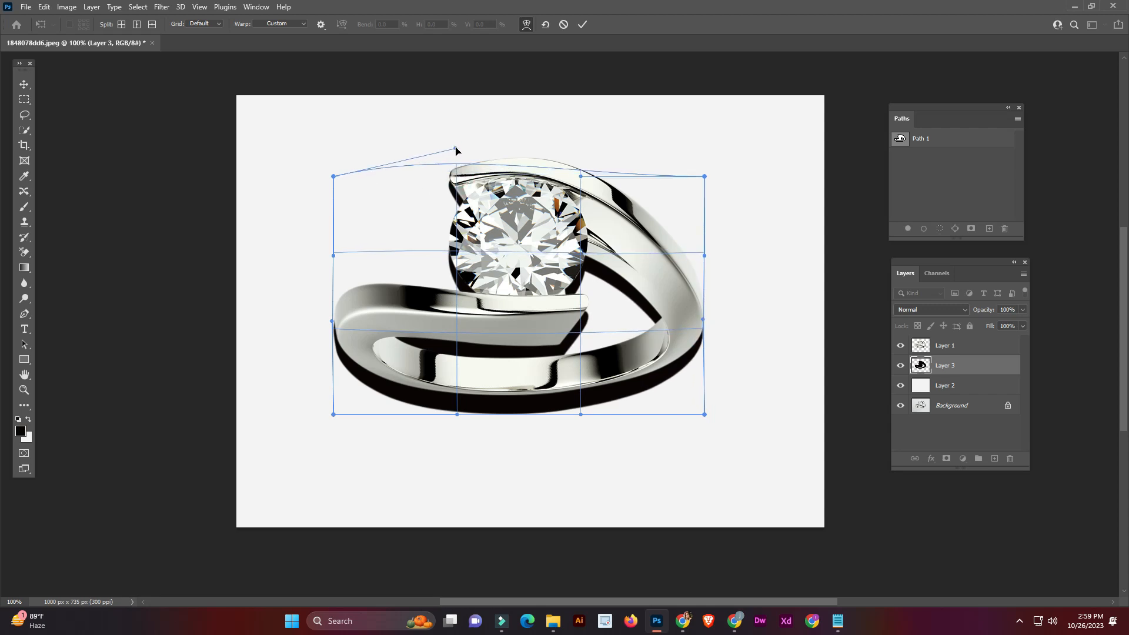
left_click_drag(482, 251, 479, 245)
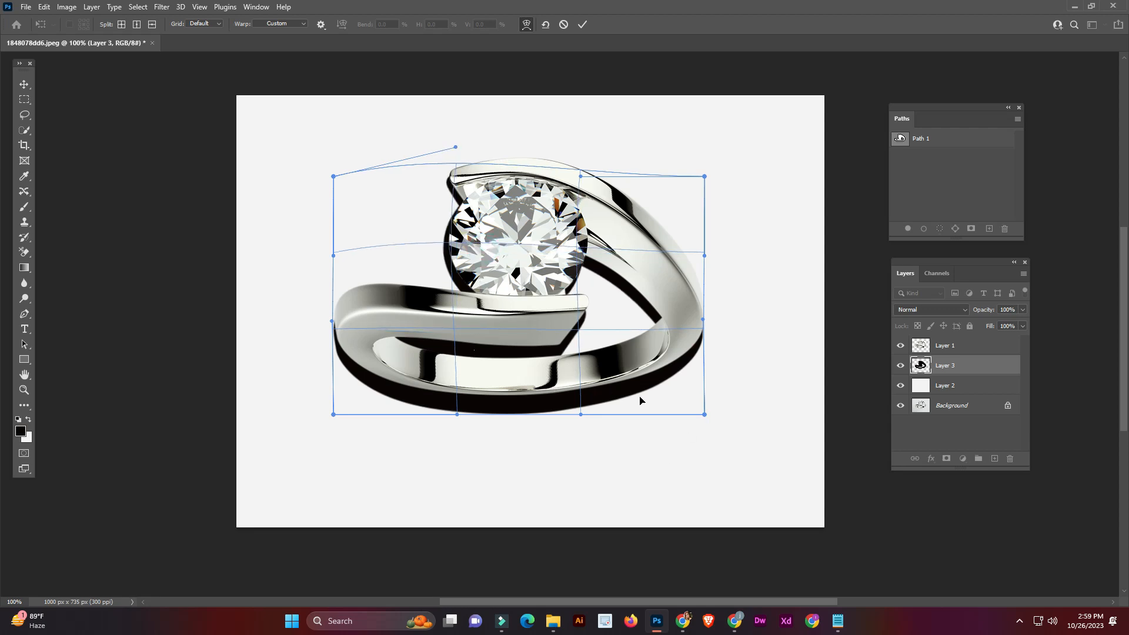
key("Return")
key("v")
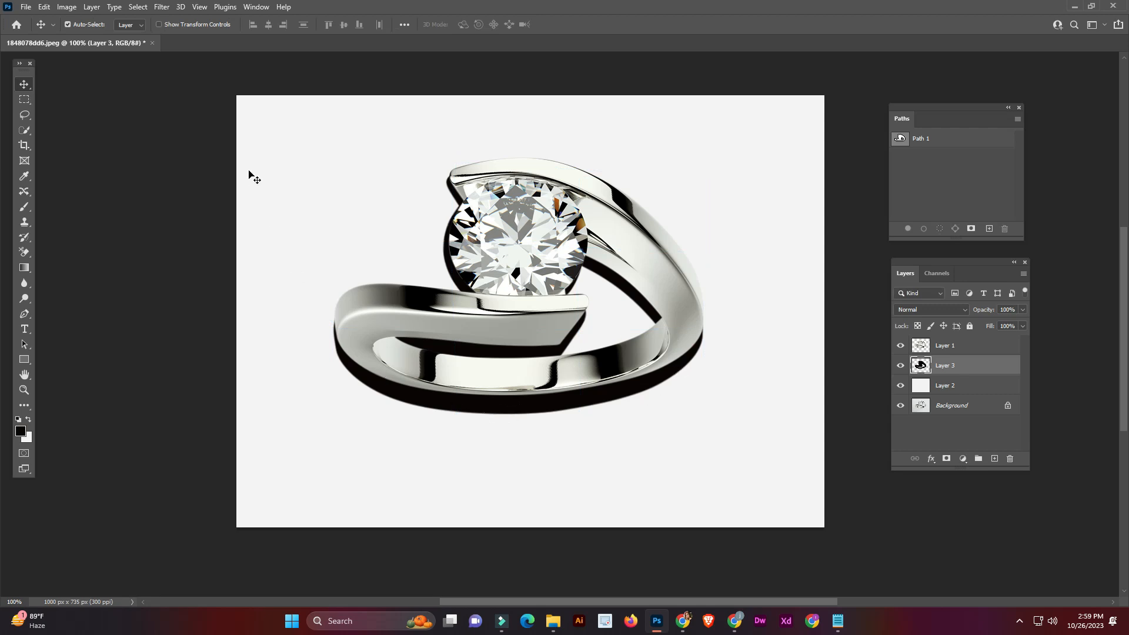
Soften the black silhouette with a Gaussian Blur of 8.4 pixels radius.
left_click(161, 7)
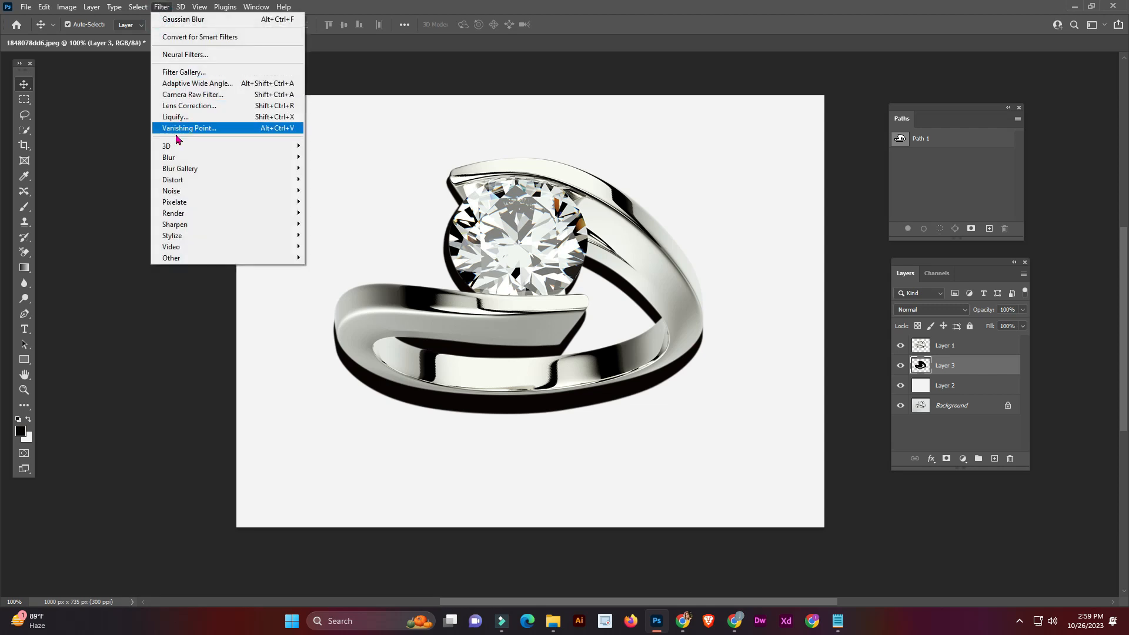
mouse_move(184, 163)
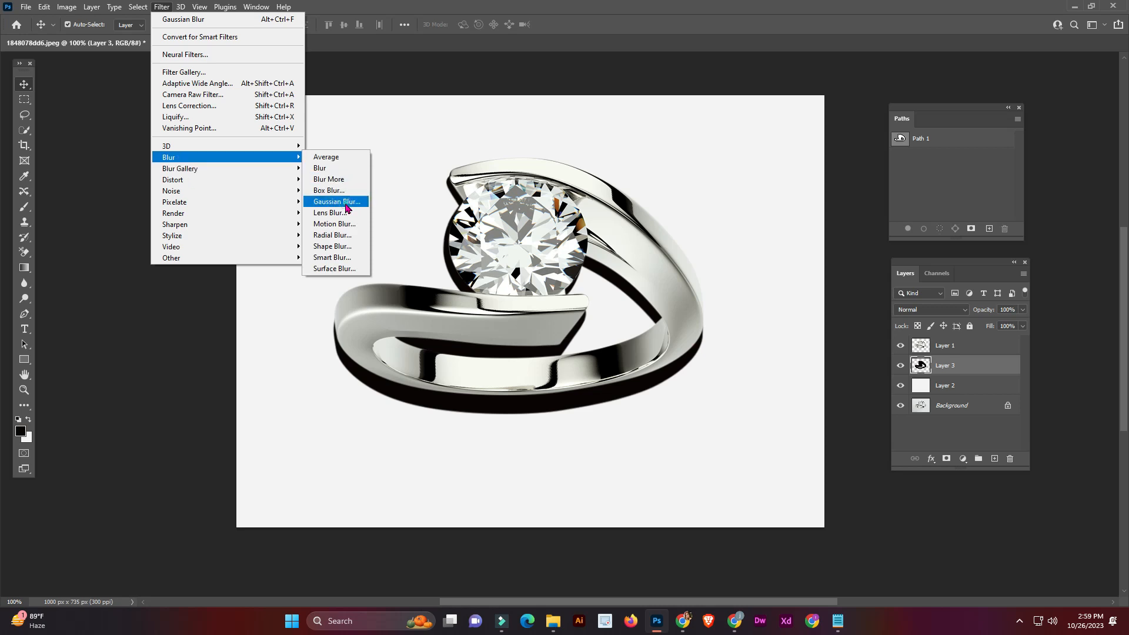
left_click(345, 201)
left_click_drag(203, 95, 254, 84)
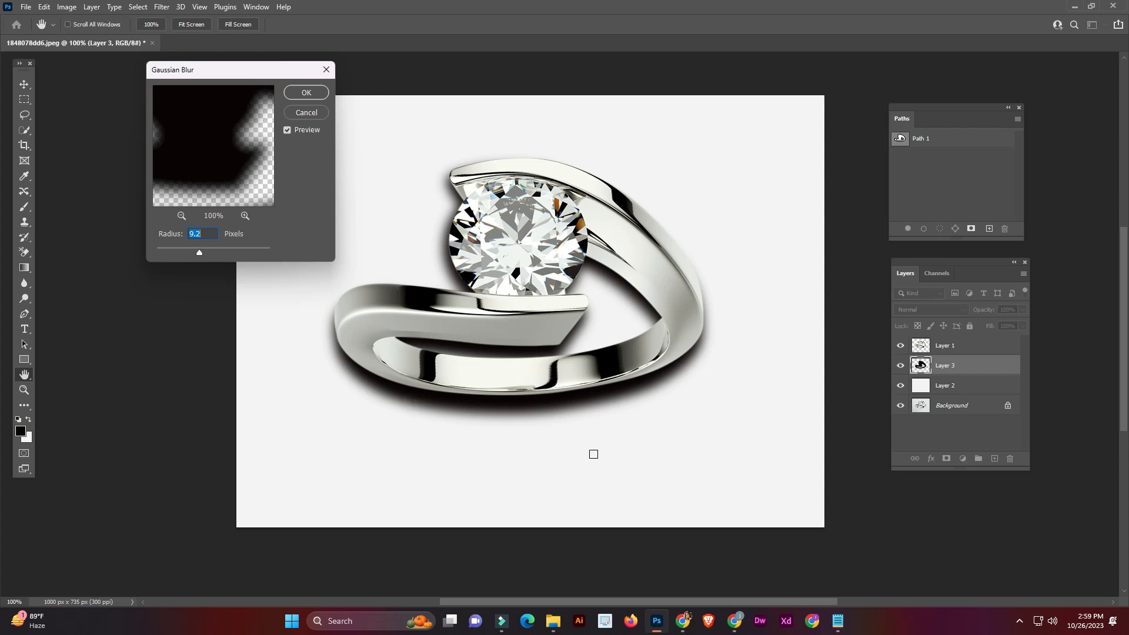
mouse_move(203, 256)
left_mouse_down()
mouse_move(213, 254)
mouse_move(184, 257)
mouse_move(197, 257)
left_mouse_up()
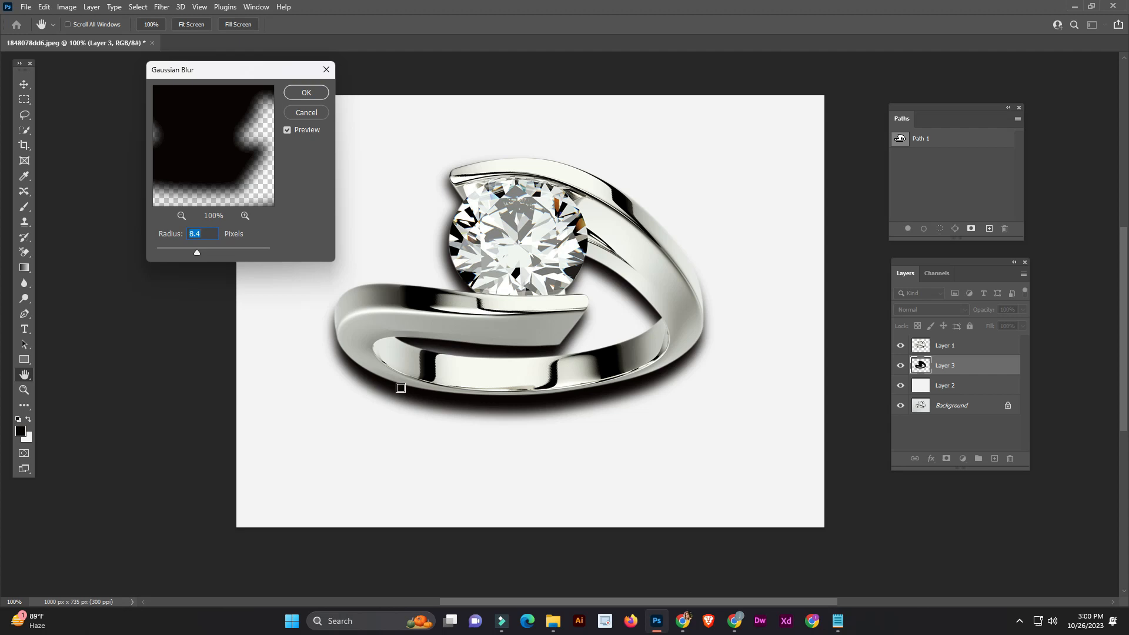
left_click(306, 93)
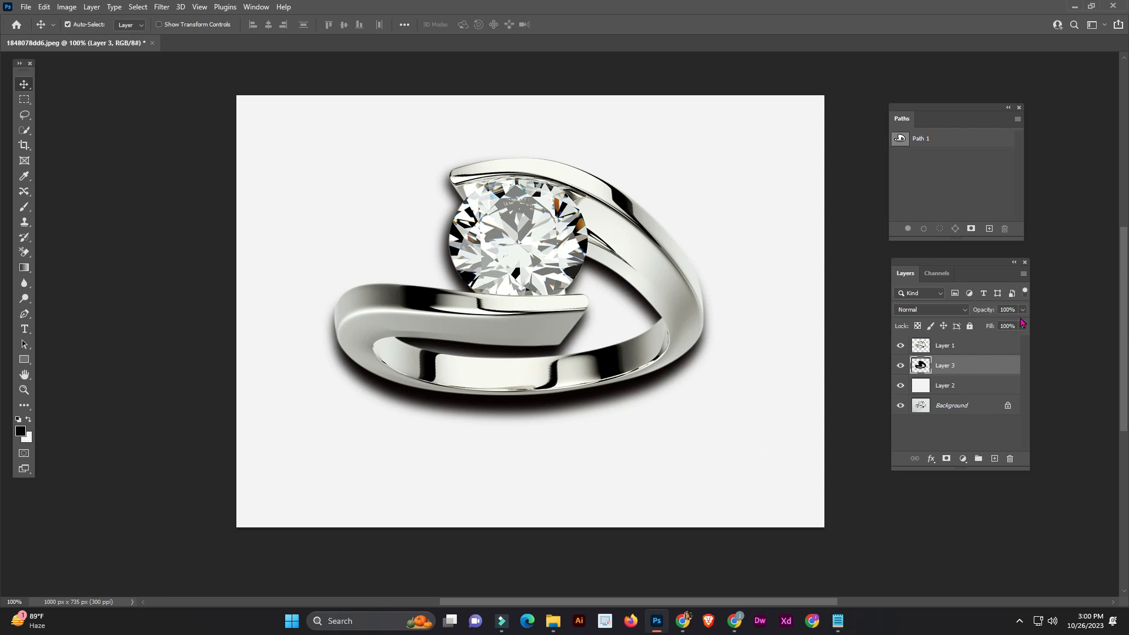
Lower the blurred shadow layer's opacity to 25%.
left_click(1022, 310)
left_click_drag(1022, 326, 981, 334)
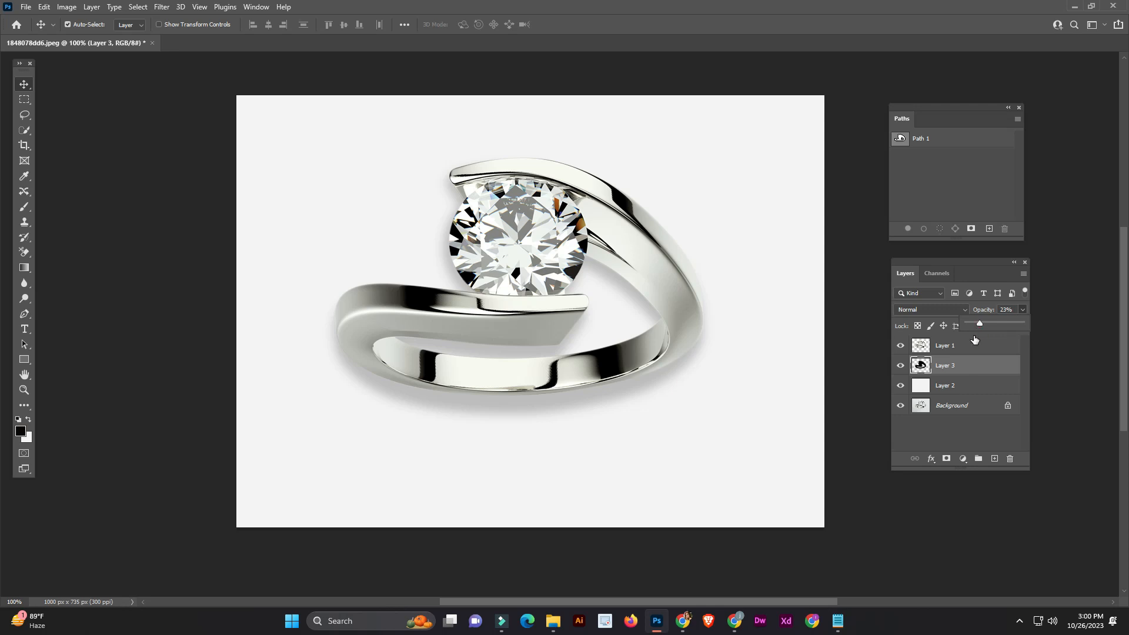
left_click_drag(979, 323, 981, 323)
left_click(991, 348)
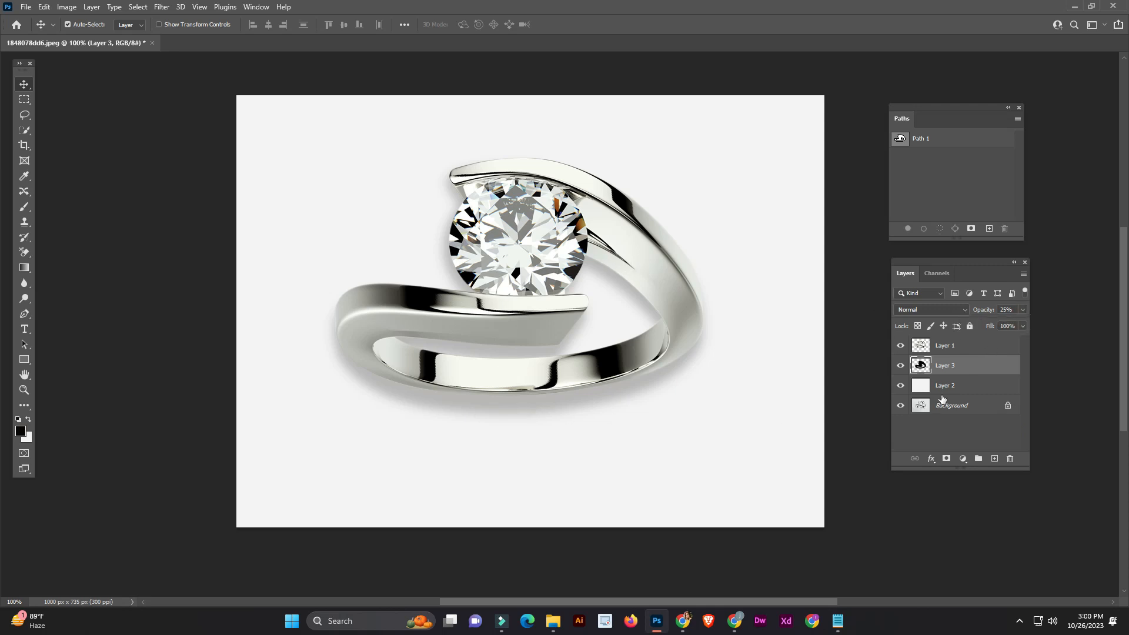
In the blurred shadow layer's blending options, set the opacity to 21% and the fill opacity to 50%.
right_click(963, 369)
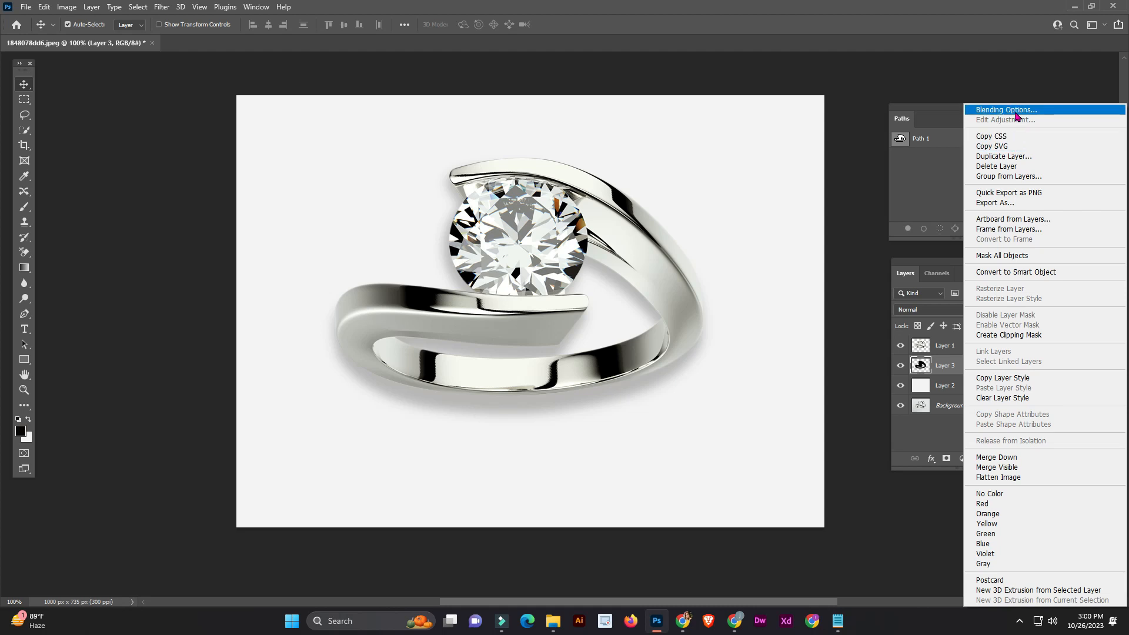
left_click(1017, 112)
left_click_drag(946, 260, 145, 236)
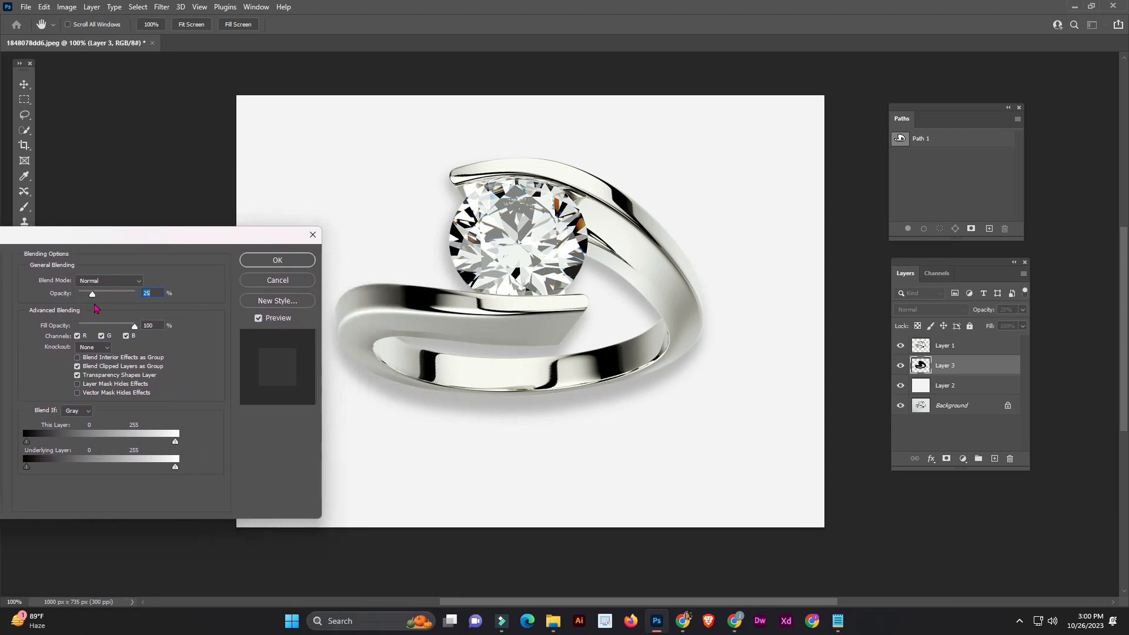
left_click(93, 296)
left_click_drag(93, 296, 91, 297)
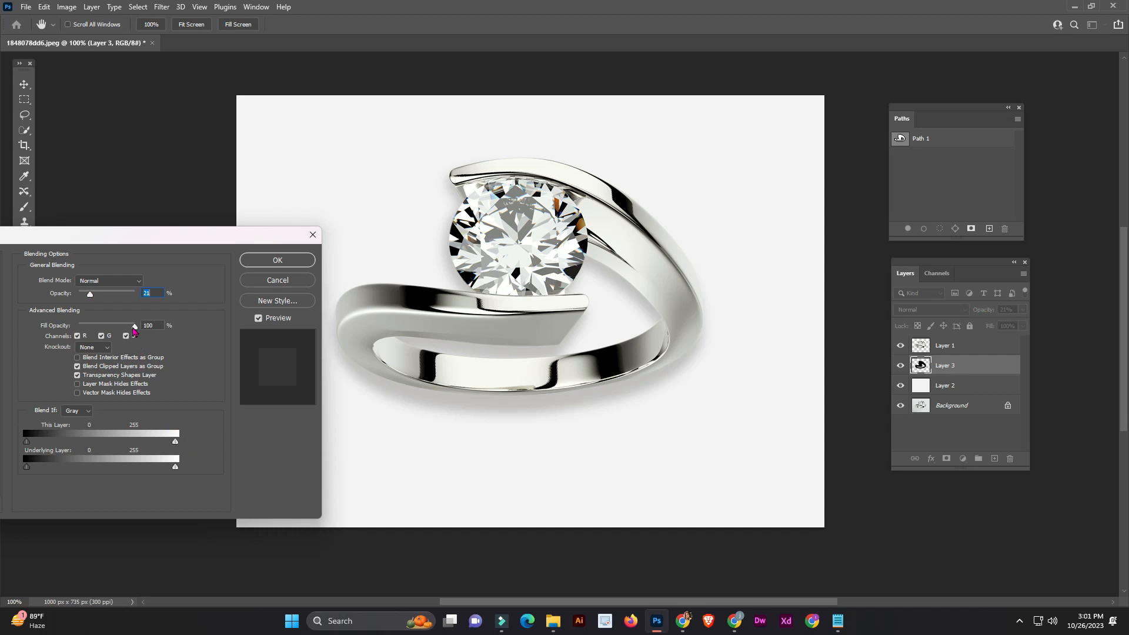
left_click_drag(134, 331, 107, 332)
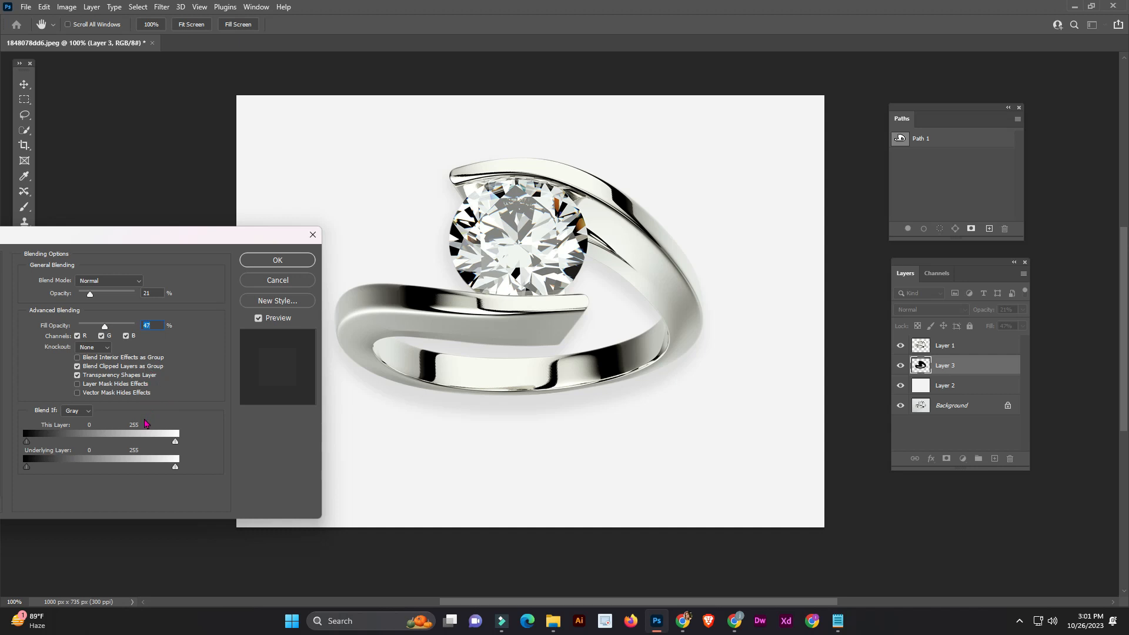
left_click_drag(104, 328, 110, 329)
left_click_drag(147, 244, 215, 164)
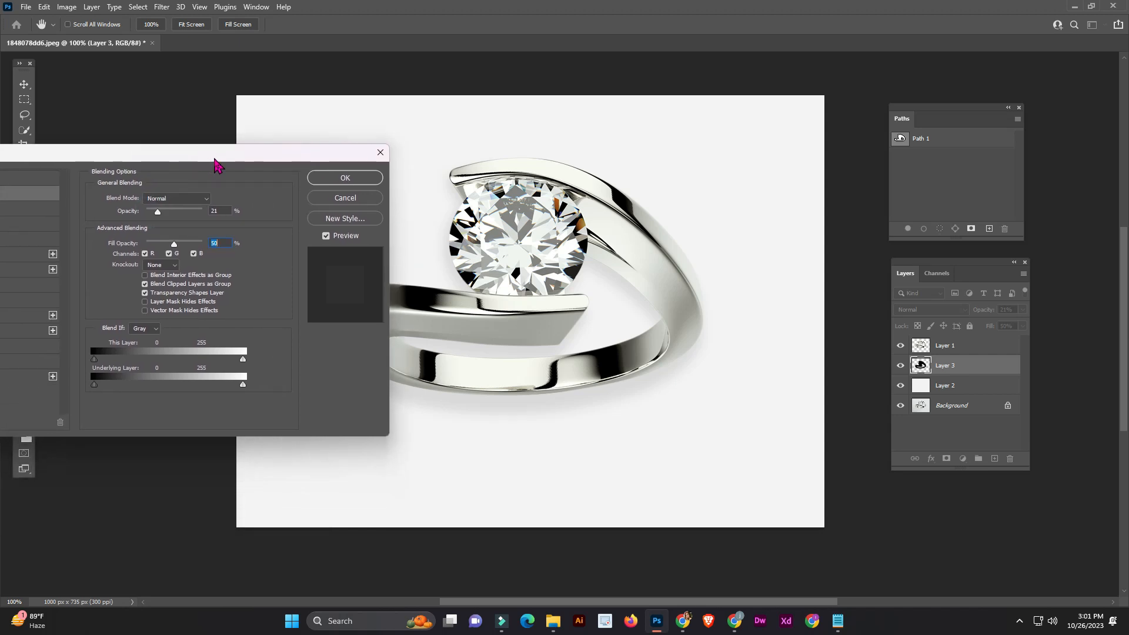
left_click(346, 177)
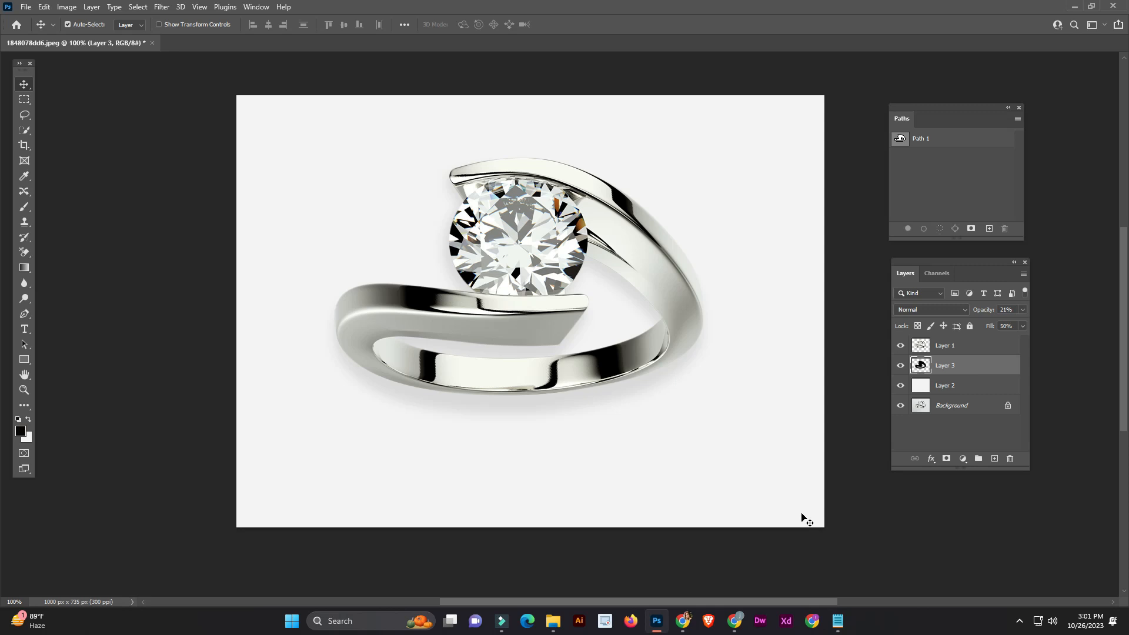
key("ctrl+plus")
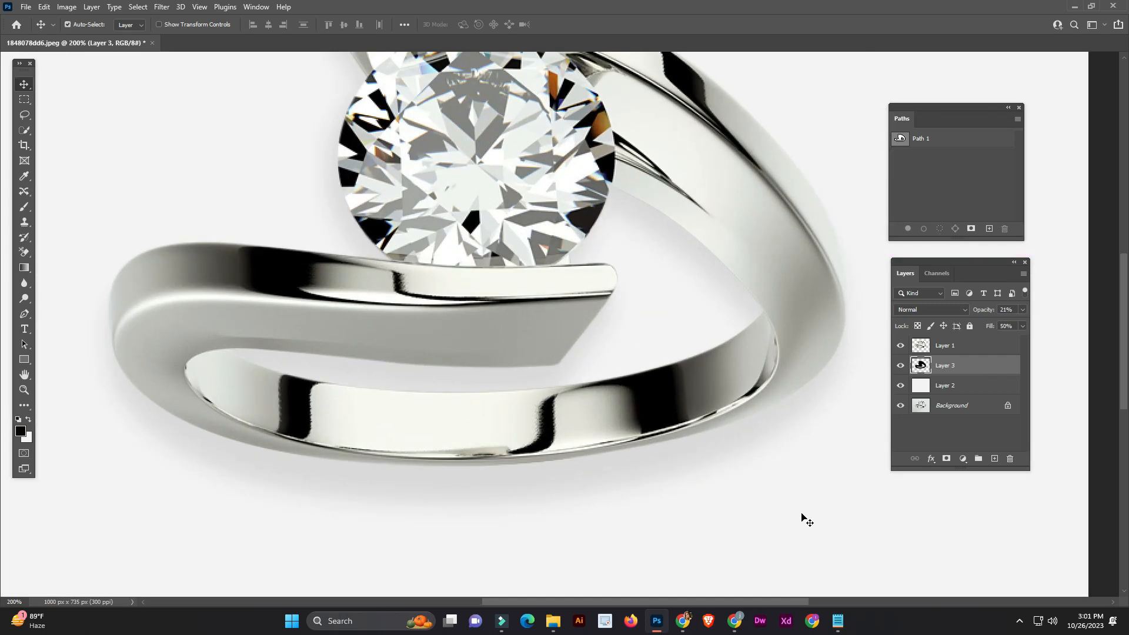
key("ctrl+minus")
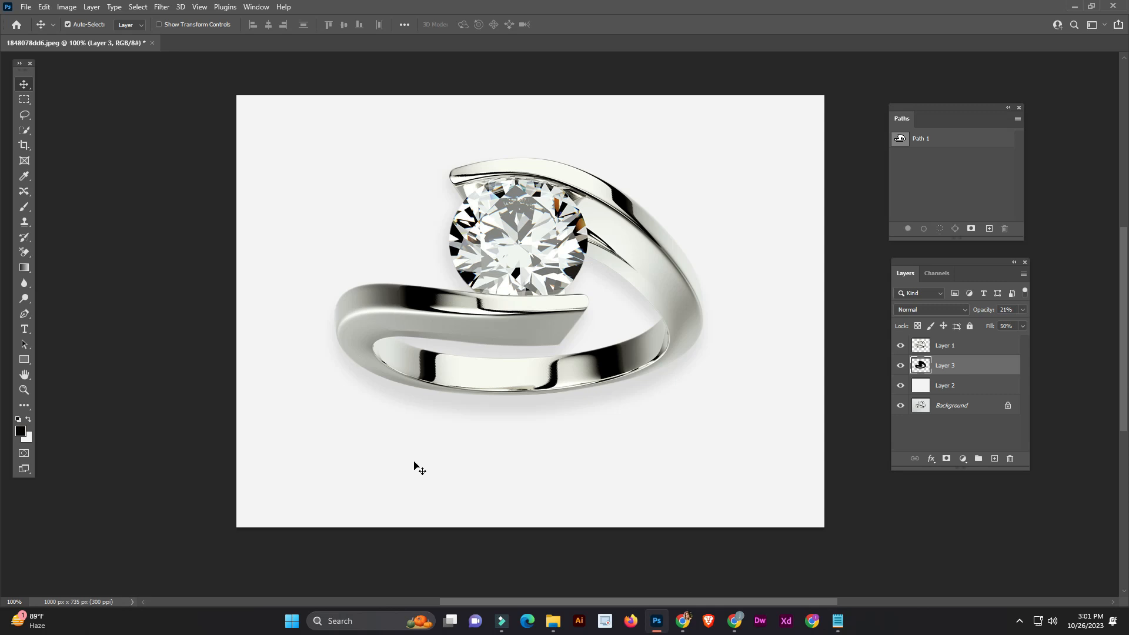
Add a layer mask to the shadow layer and set the Brush tool's opacity to 29%.
left_click(947, 459)
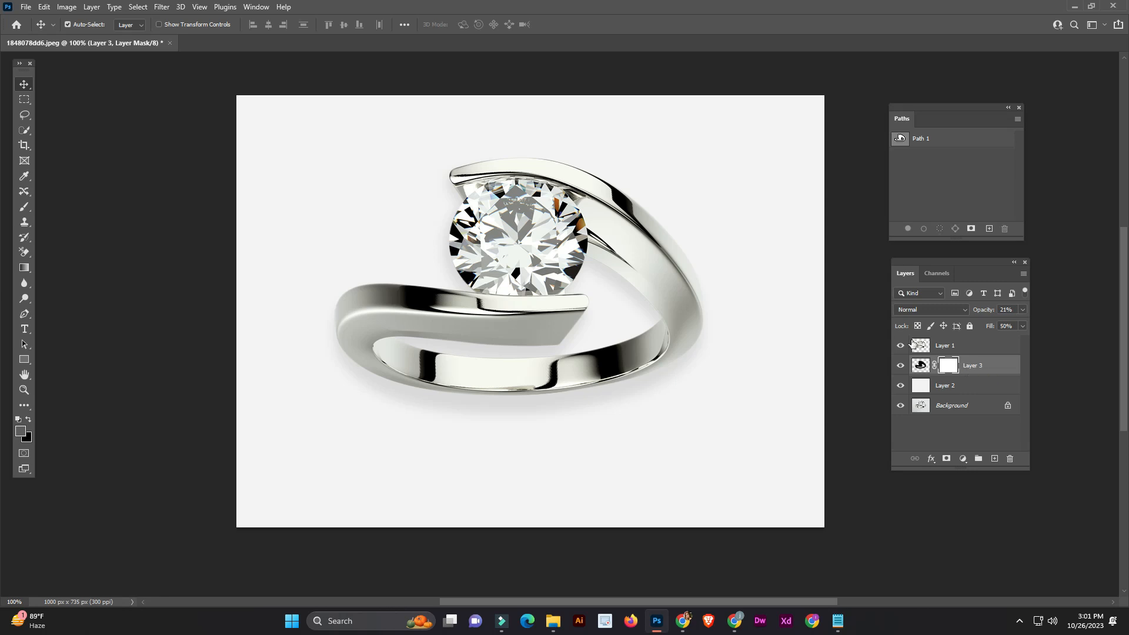
left_click(24, 207)
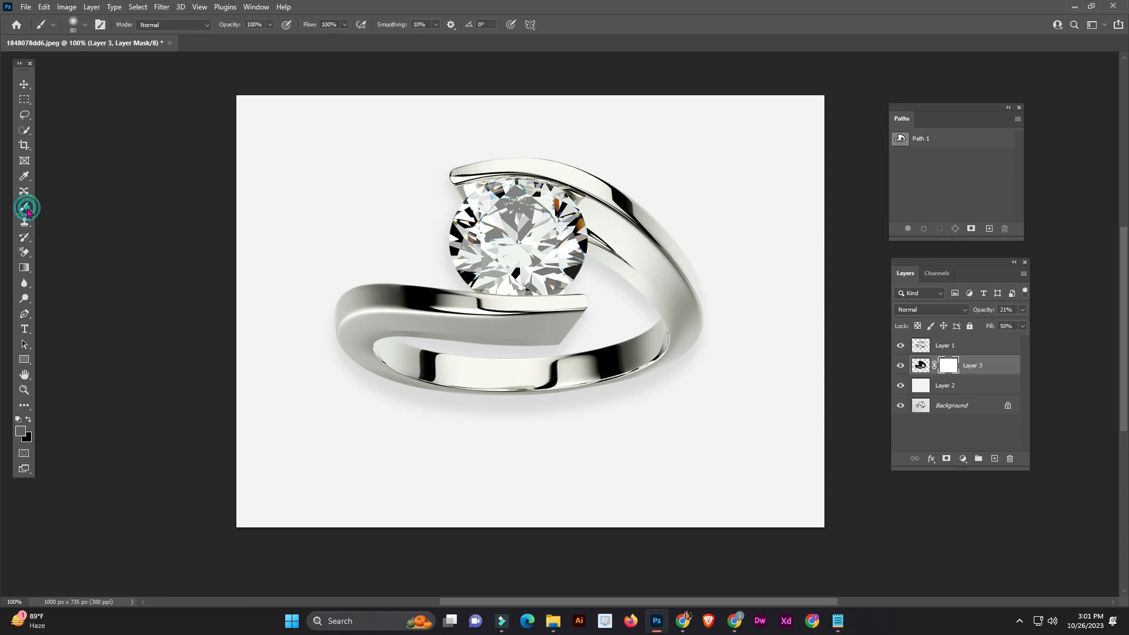
left_click(59, 208)
left_click(269, 25)
left_click_drag(273, 38, 247, 39)
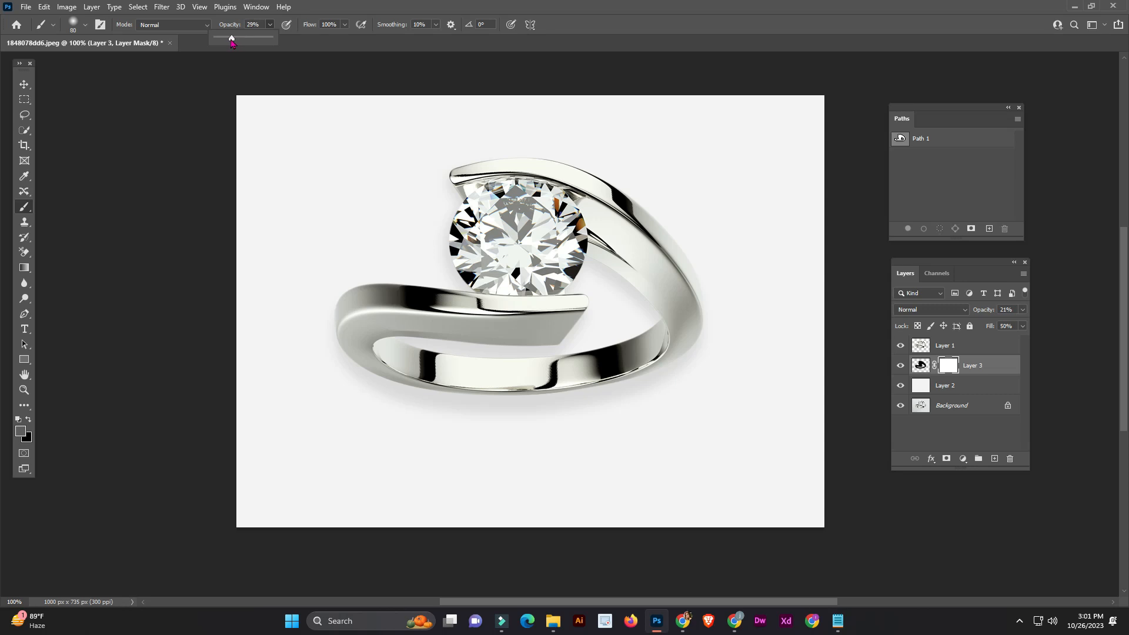
left_click(258, 65)
Paint on the shadow layer's mask with a soft gray 60 px brush, fading the shadow's outer edge below the band and around its outer right side.
scroll(392, 167, "up", 3)
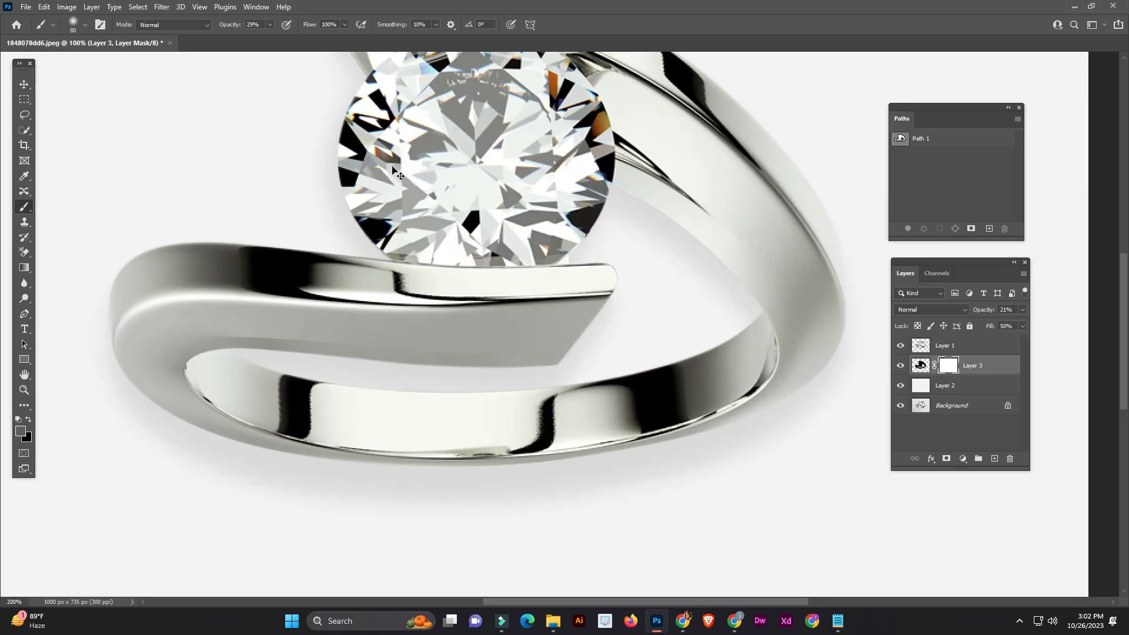
scroll(394, 172, "down", 1)
scroll(394, 172, "down", 1)
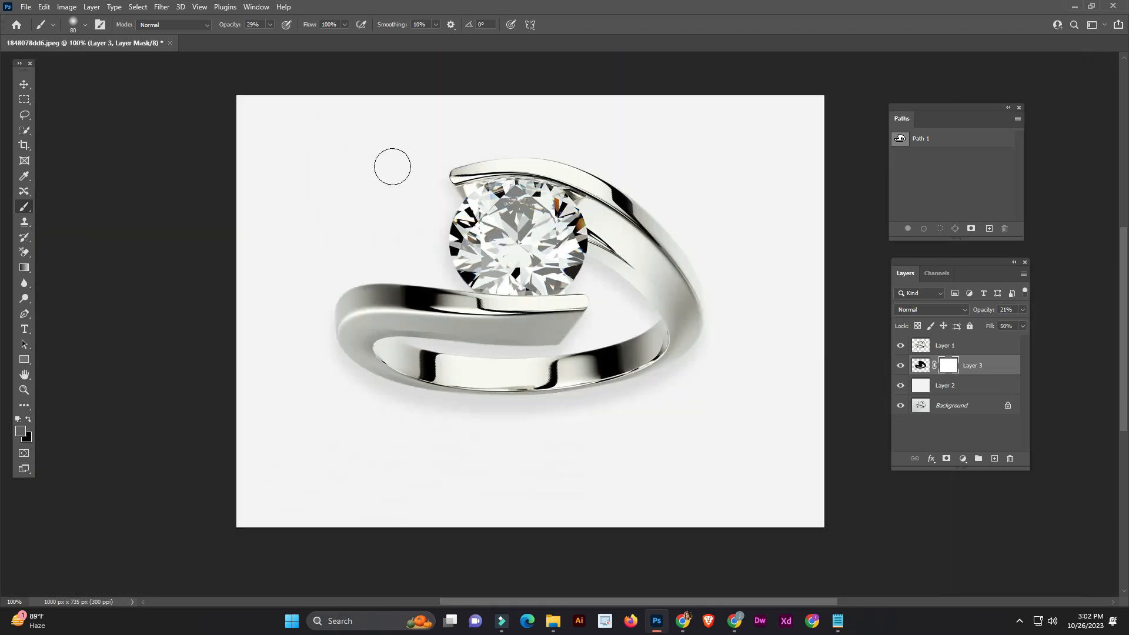
scroll(589, 382, "up", 1)
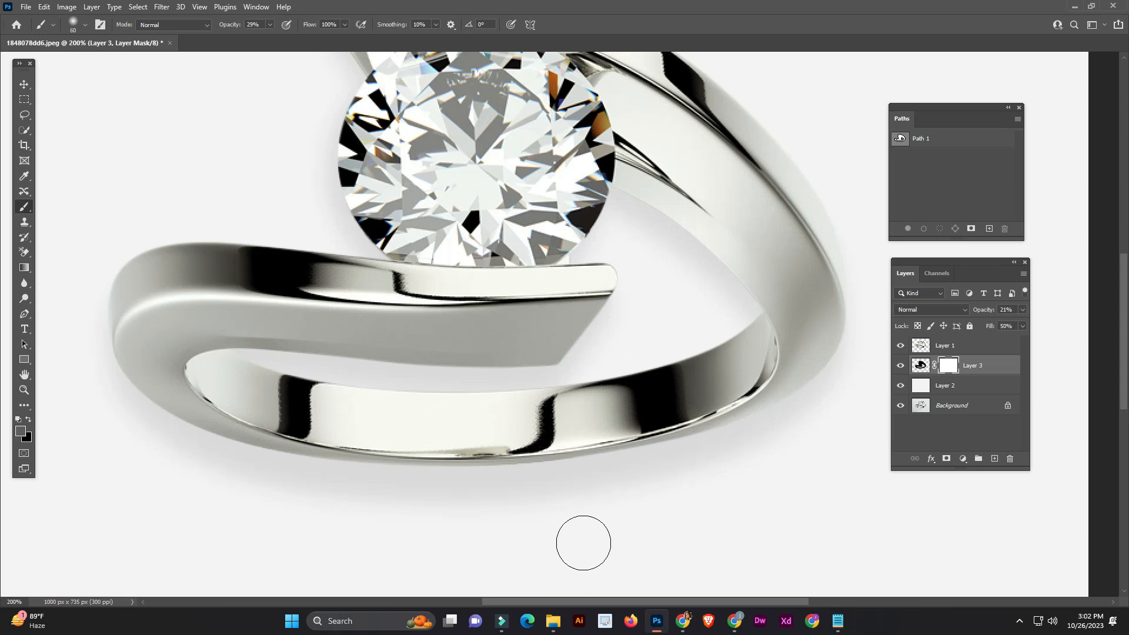
scroll(583, 538, "left", 2)
scroll(582, 538, "down", 1)
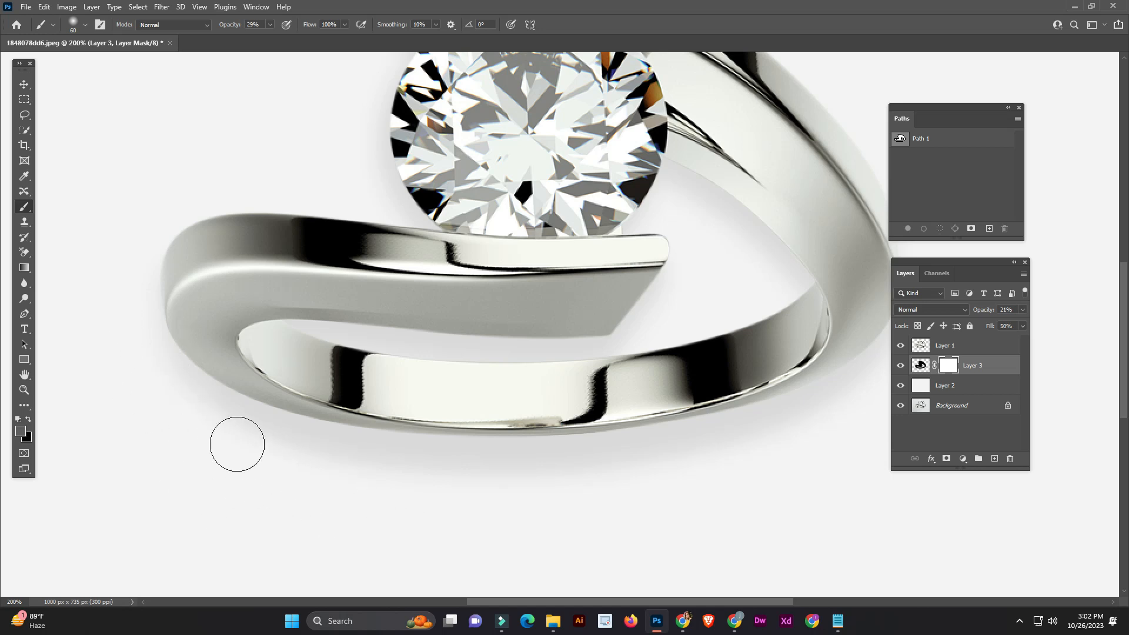
left_click_drag(280, 481, 347, 494)
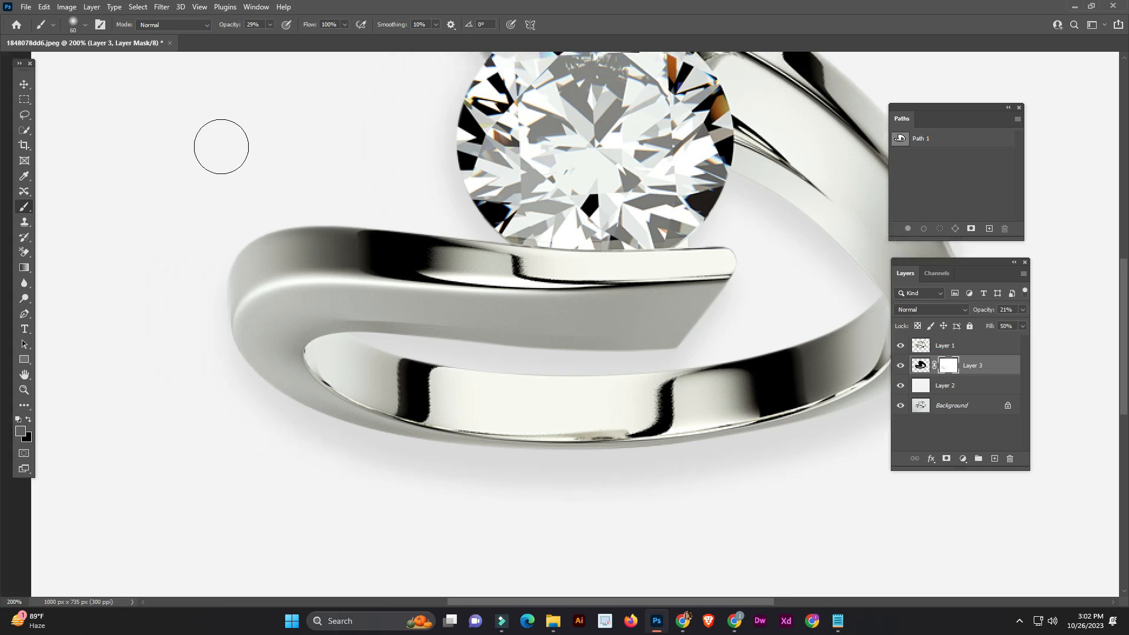
left_click(365, 497)
left_click_drag(502, 531, 441, 504)
left_click(645, 458)
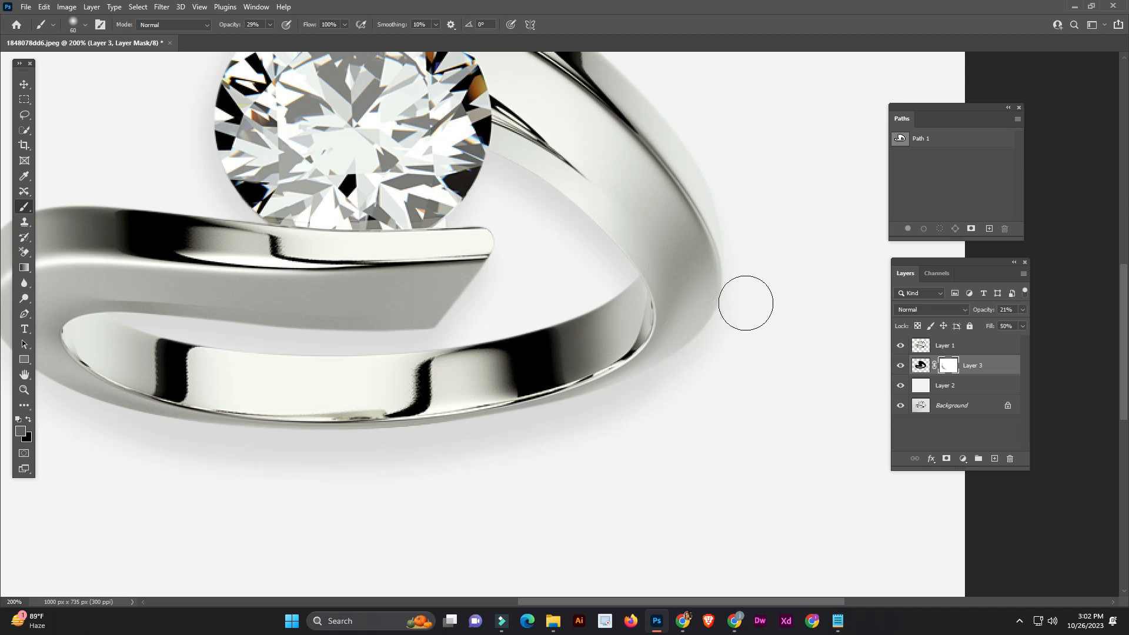
left_click(752, 274)
key("ctrl+minus")
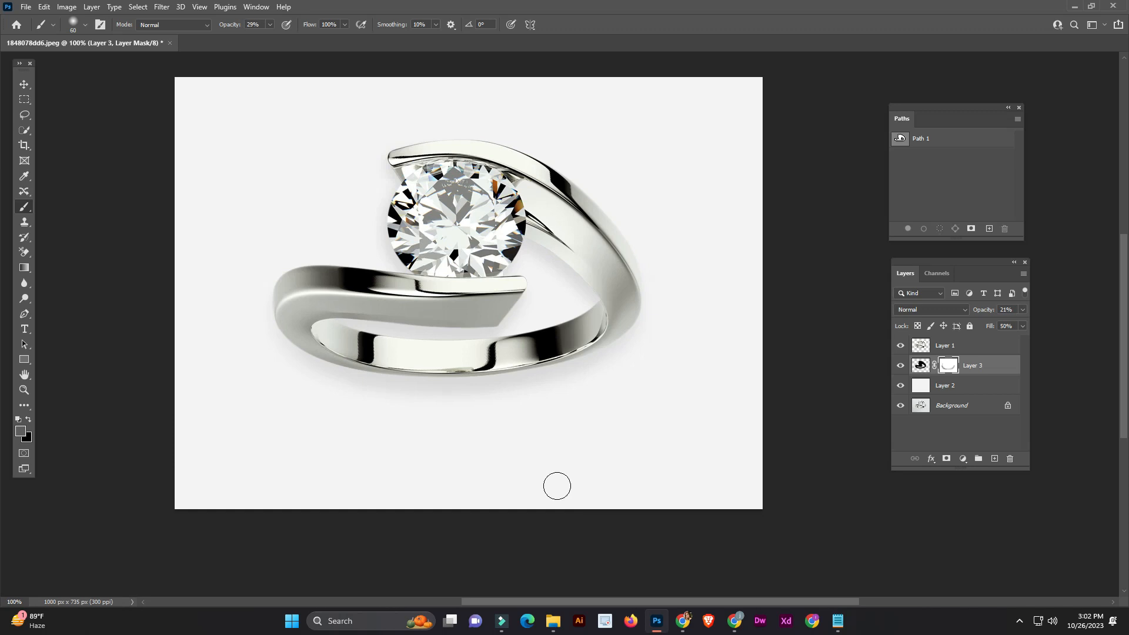
Touch up the shadow mask with the brush beside the band's left end and inside the ring opening.
left_click(234, 296)
left_click(517, 322)
left_click(532, 249)
left_click(404, 330)
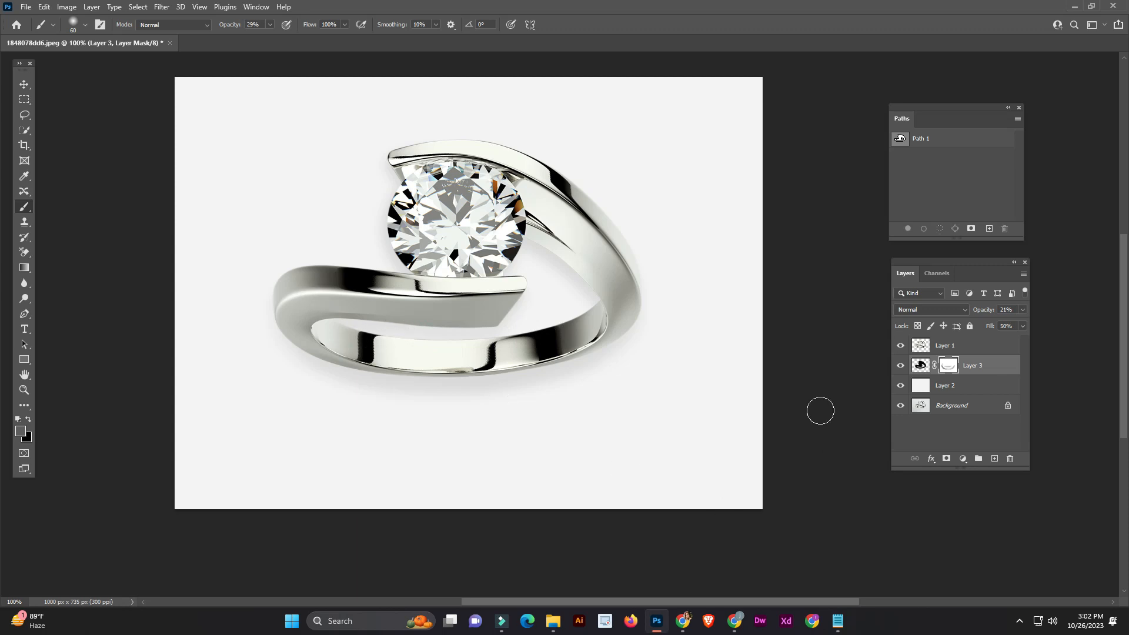
key("ctrl+minus")
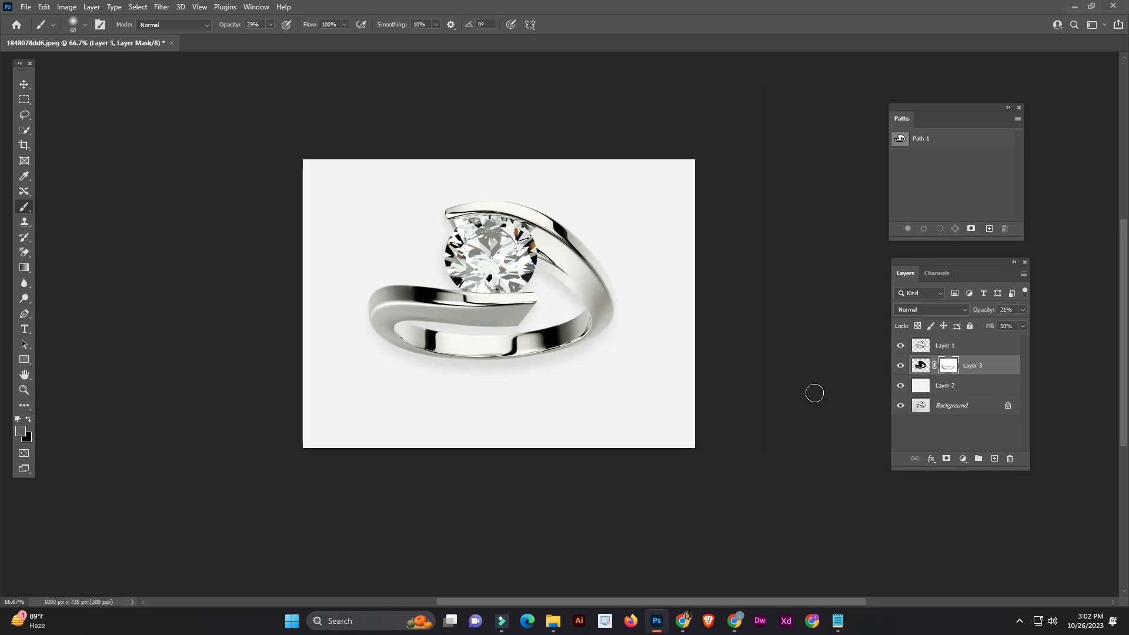
key("ctrl+plus")
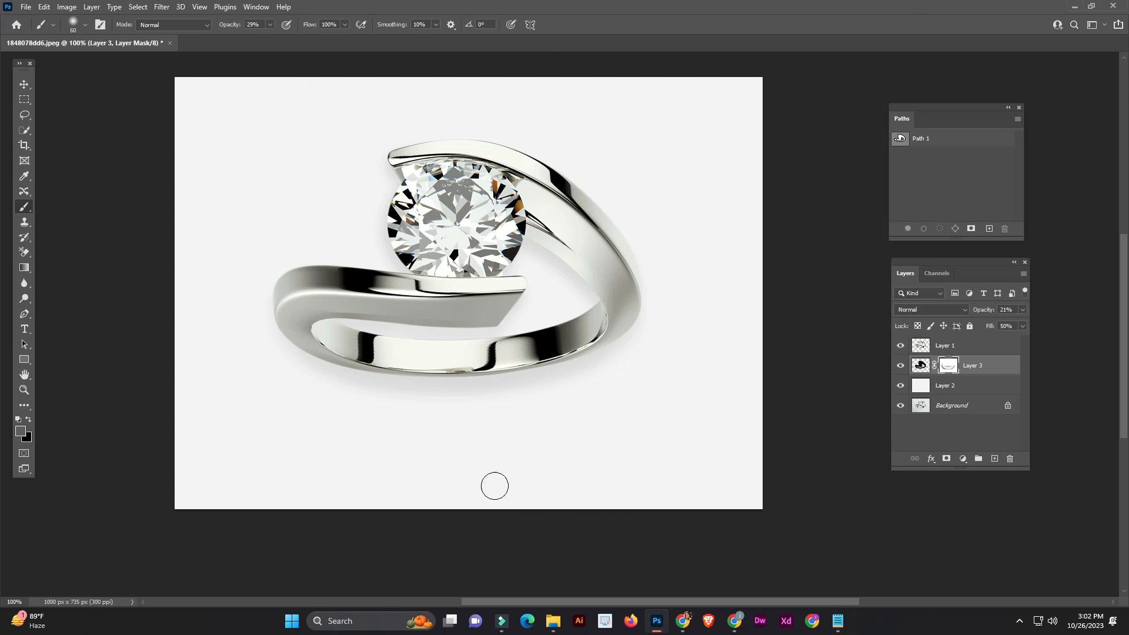
Save a JPEG copy of the image named "shadow" in the photoediting folder.
left_click(25, 7)
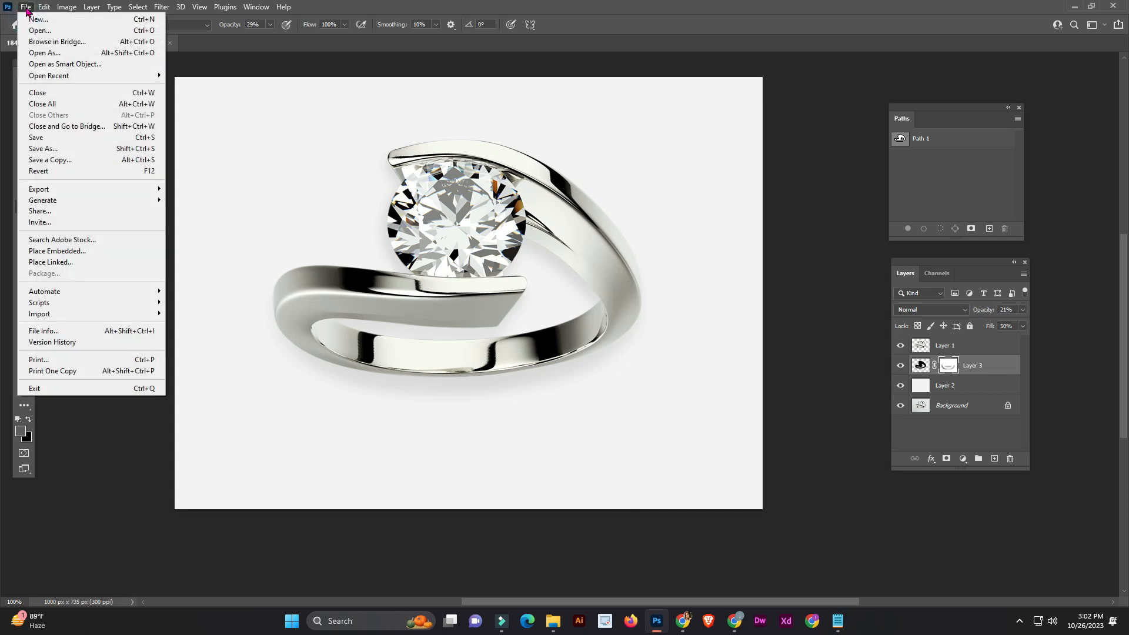
left_click(52, 159)
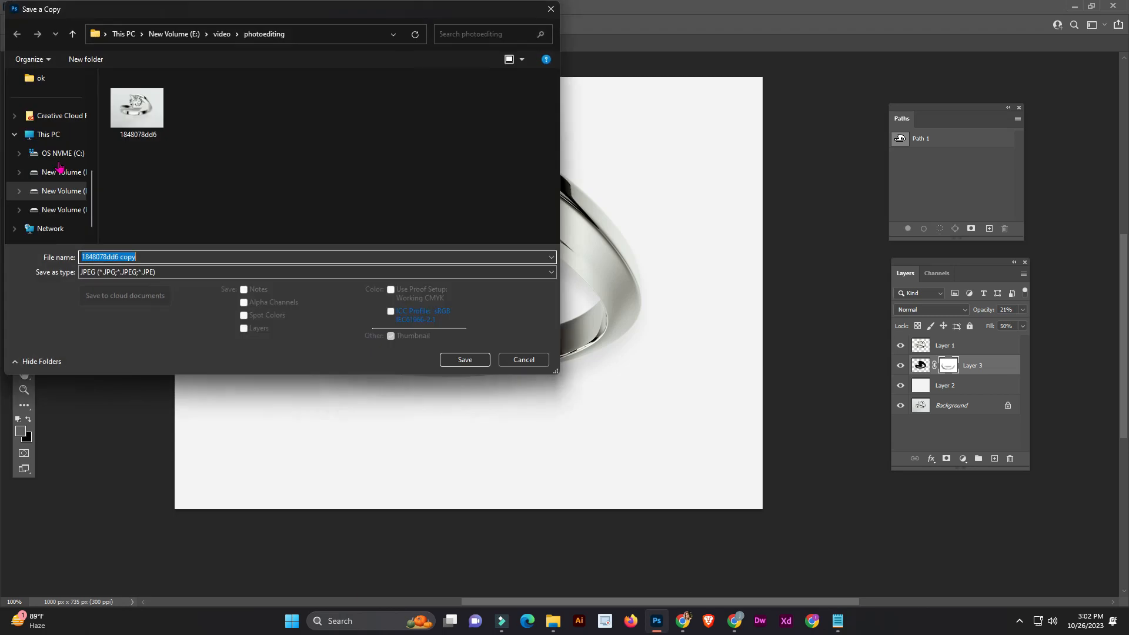
left_click(158, 257)
key("ctrl+a")
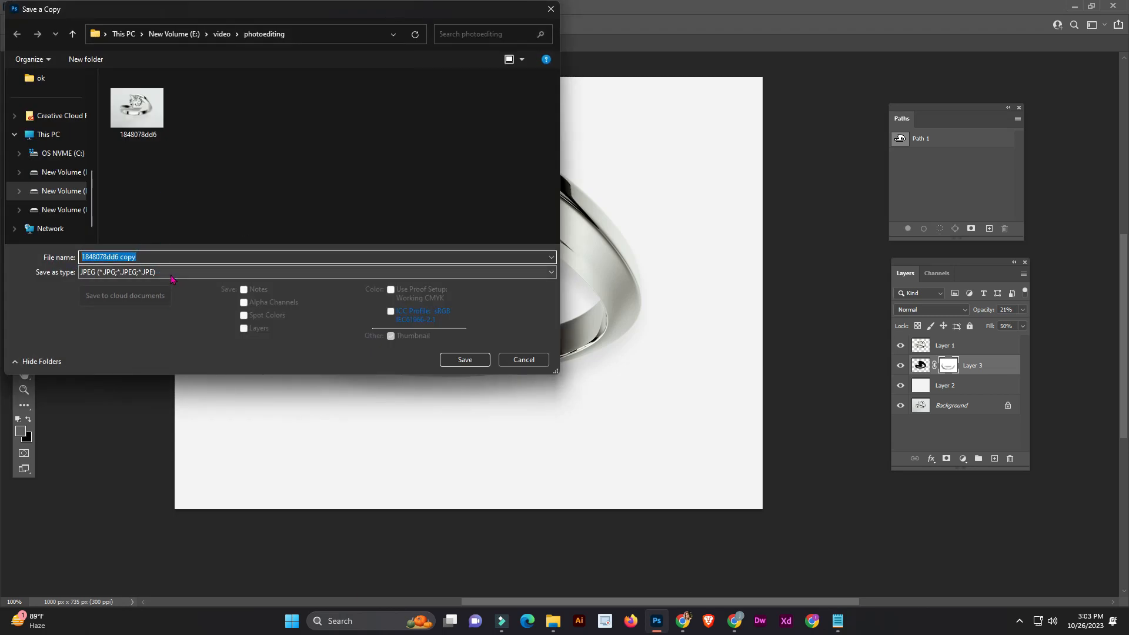
type("shadow")
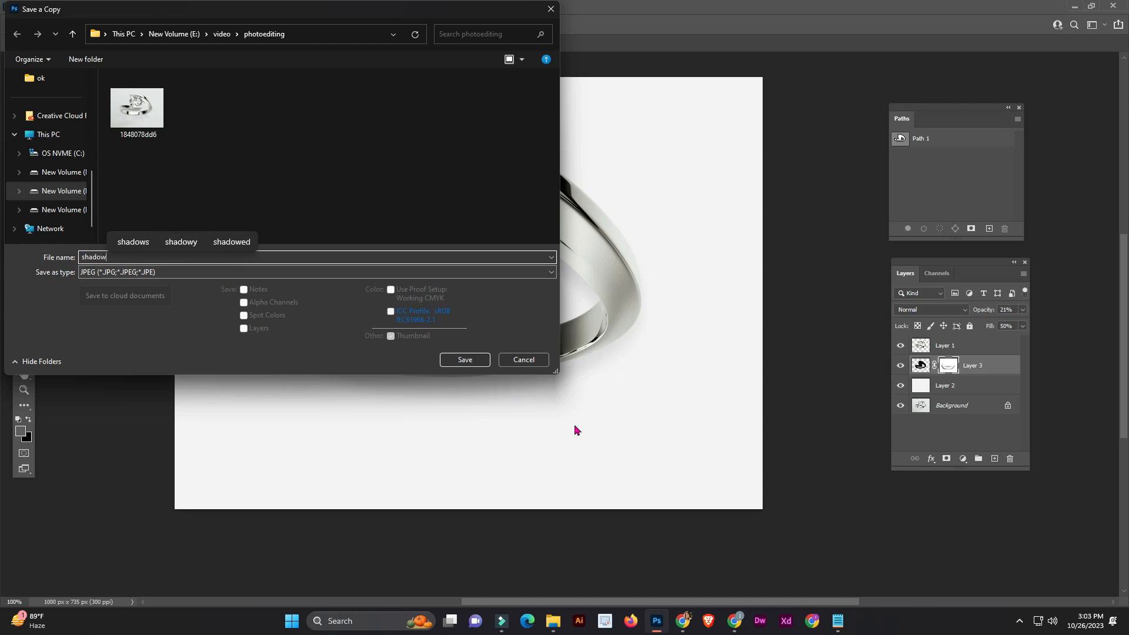
left_click(465, 360)
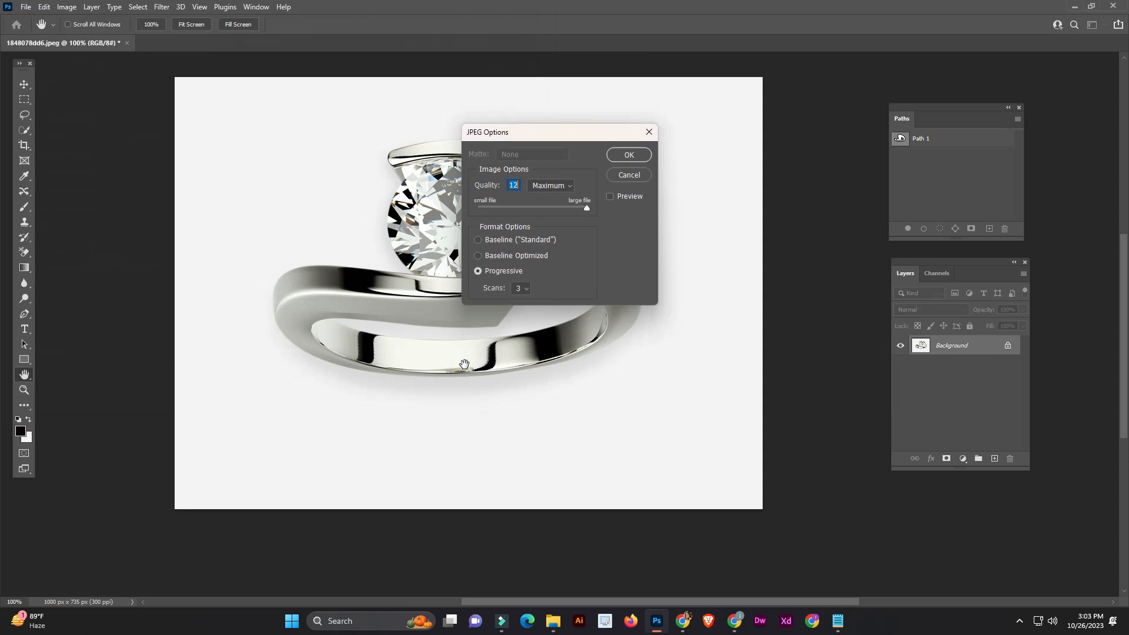